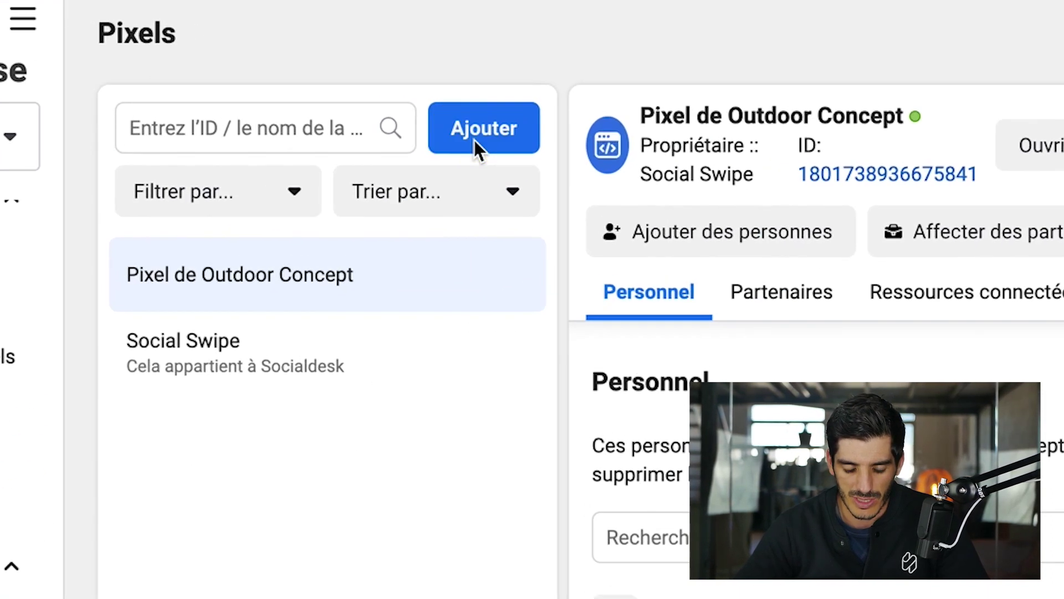
- Add a new pixel to the Social Swipe business, name it "Social Swipe #2" and continue without a website URL
{"action": "left_click", "coordinate": [477, 142]}
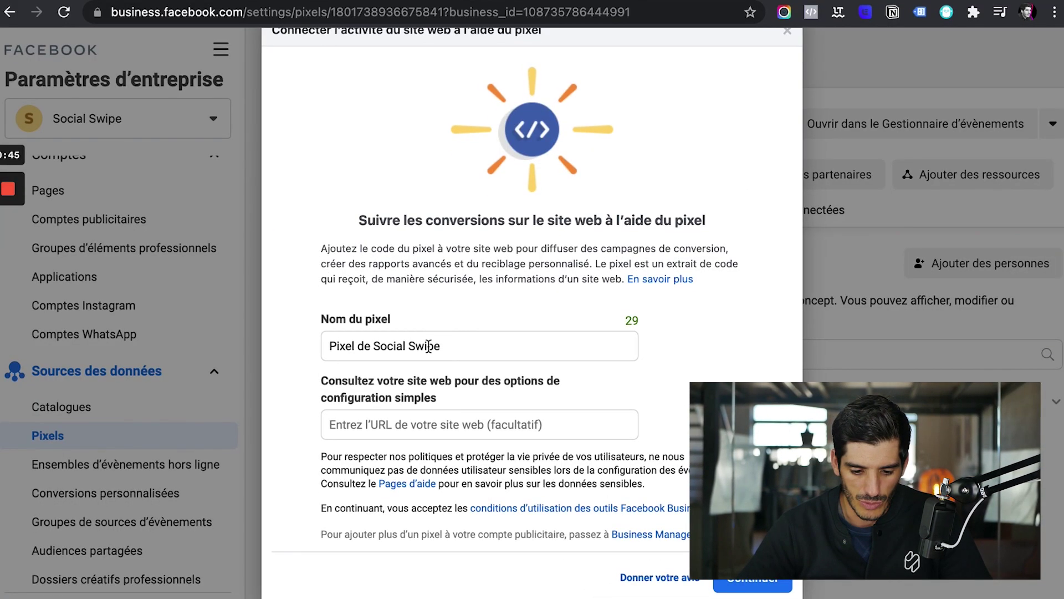
{"action": "left_click", "coordinate": [370, 347]}
{"action": "left_click_drag", "start_coordinate": [290, 233], "coordinate": [194, 225]}
{"action": "key", "text": "BackSpace"}
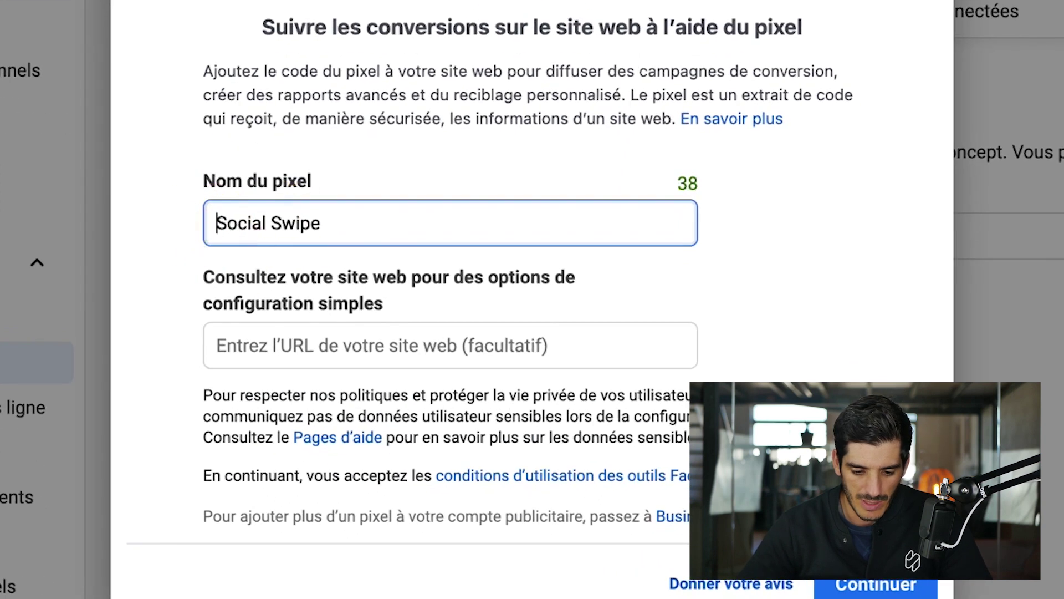
{"action": "left_click", "coordinate": [339, 239]}
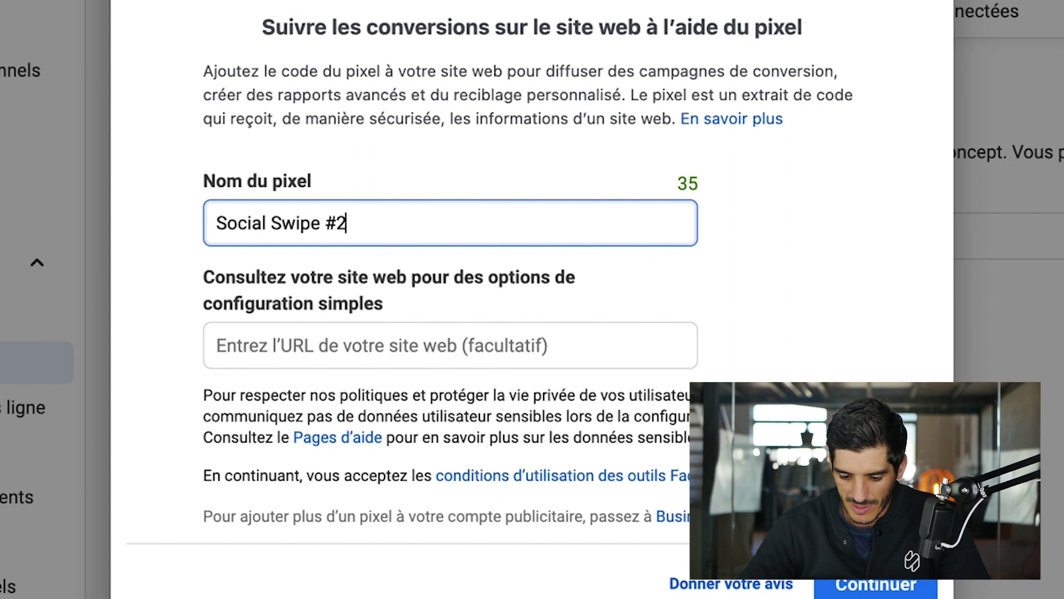
{"action": "left_click", "coordinate": [876, 585]}
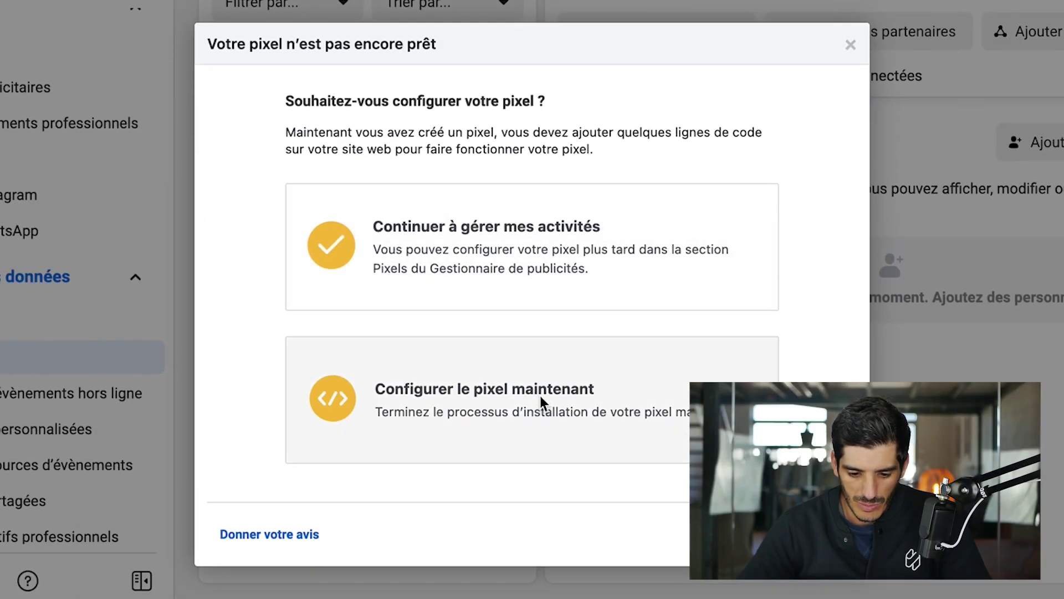
- Start configuring the new pixel through a partner integration with Shopify (en ligne)
{"action": "left_click", "coordinate": [540, 394]}
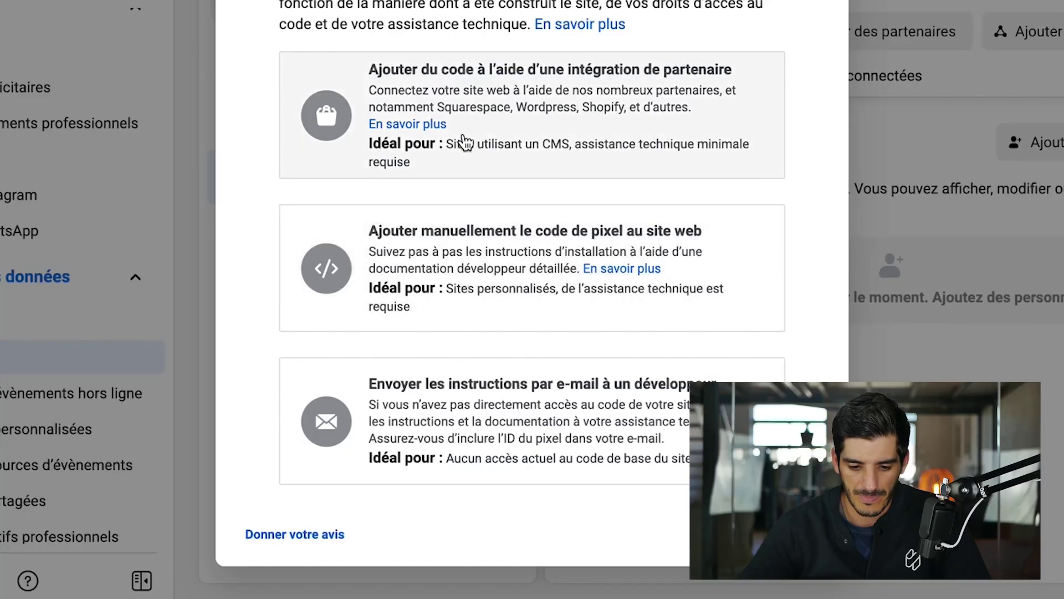
{"action": "left_click", "coordinate": [465, 142]}
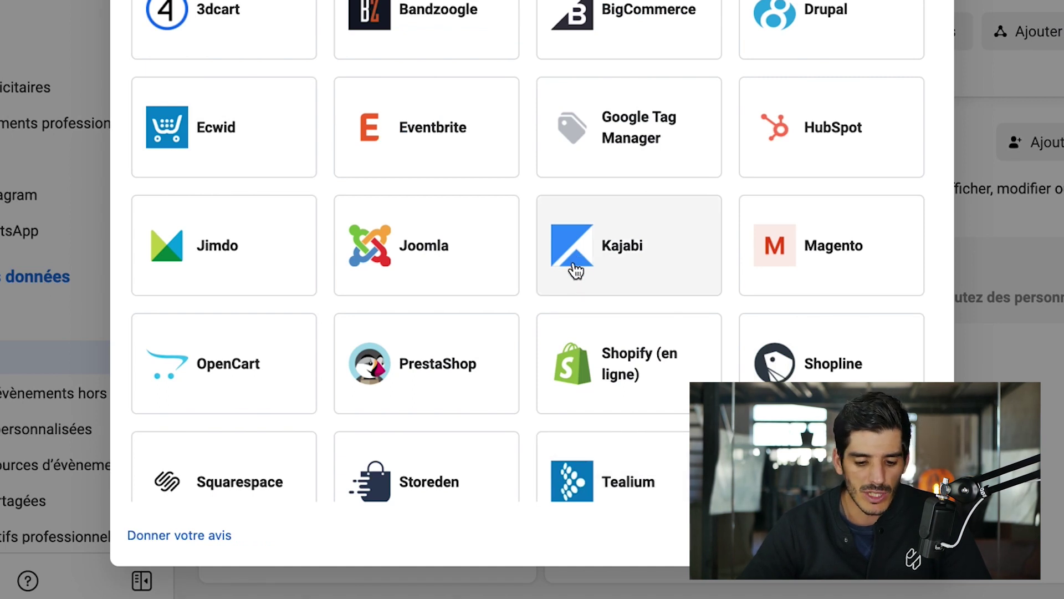
{"action": "scroll", "coordinate": [528, 331], "scroll_direction": "down", "scroll_amount": 1}
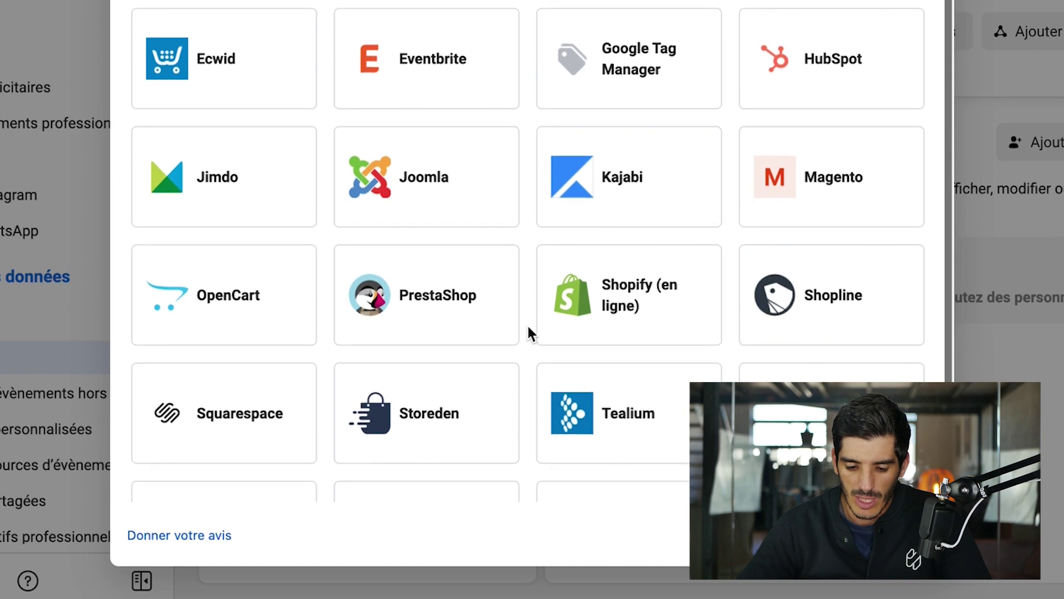
{"action": "left_click", "coordinate": [630, 309]}
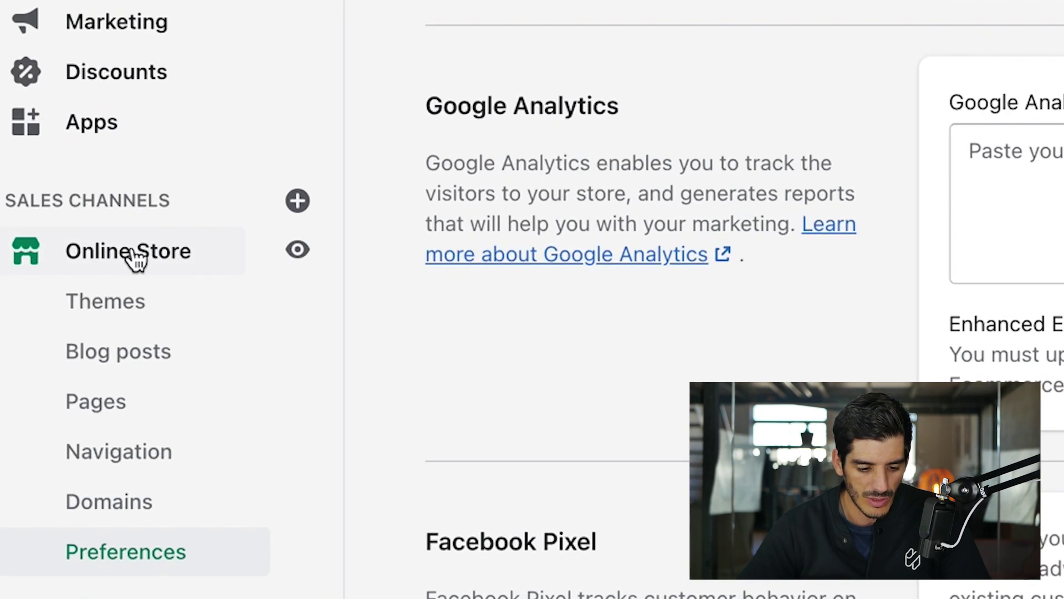
- In the Shopify admin, go to the online store preferences and start the Facebook setup for the Facebook Pixel
{"action": "left_click", "coordinate": [113, 546]}
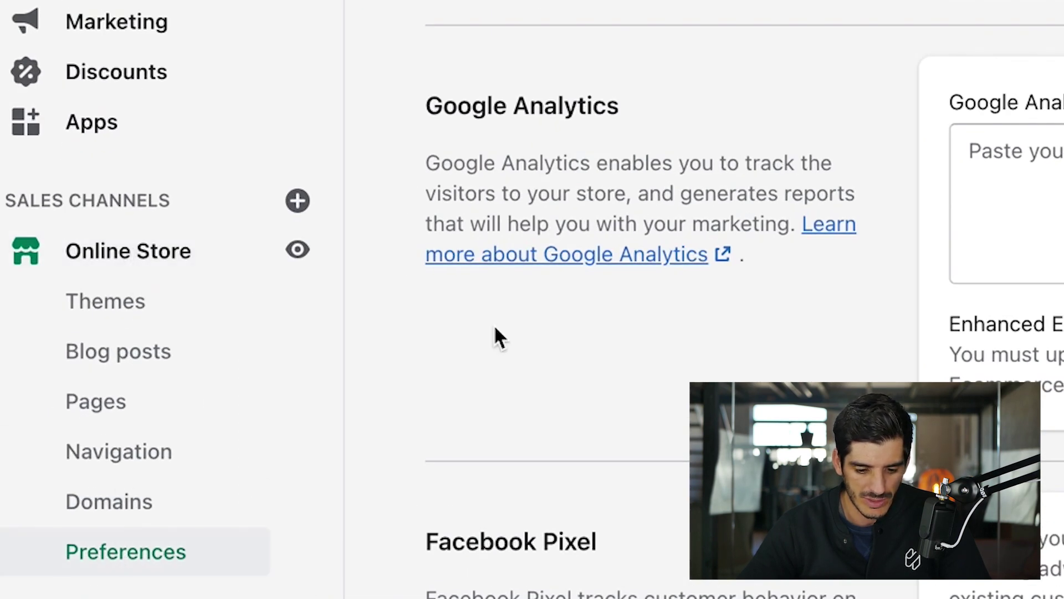
{"action": "scroll", "coordinate": [424, 304], "scroll_direction": "down", "scroll_amount": 10}
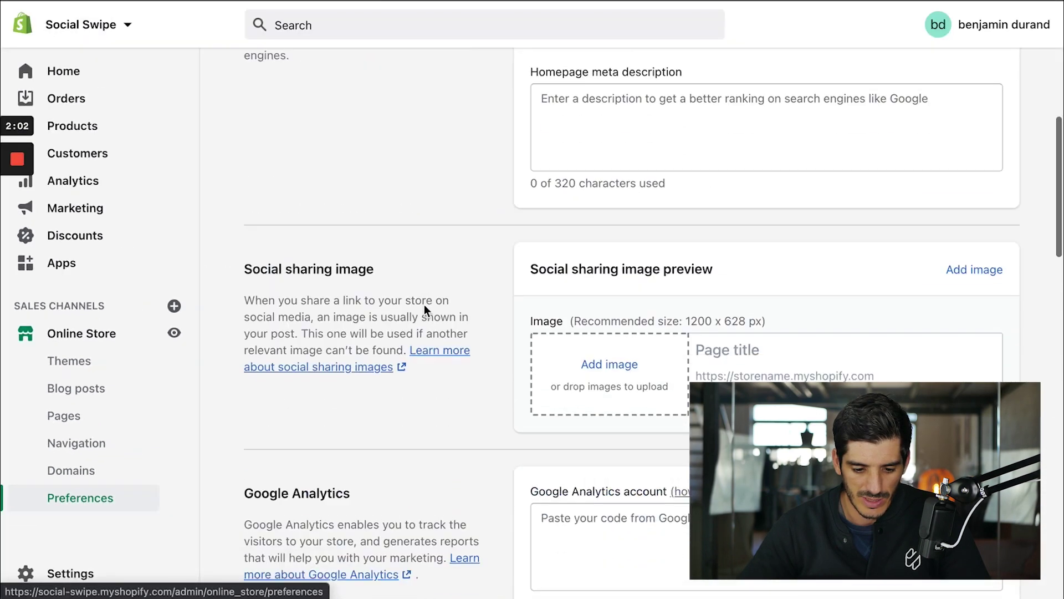
{"action": "scroll", "coordinate": [424, 305], "scroll_direction": "down", "scroll_amount": 12}
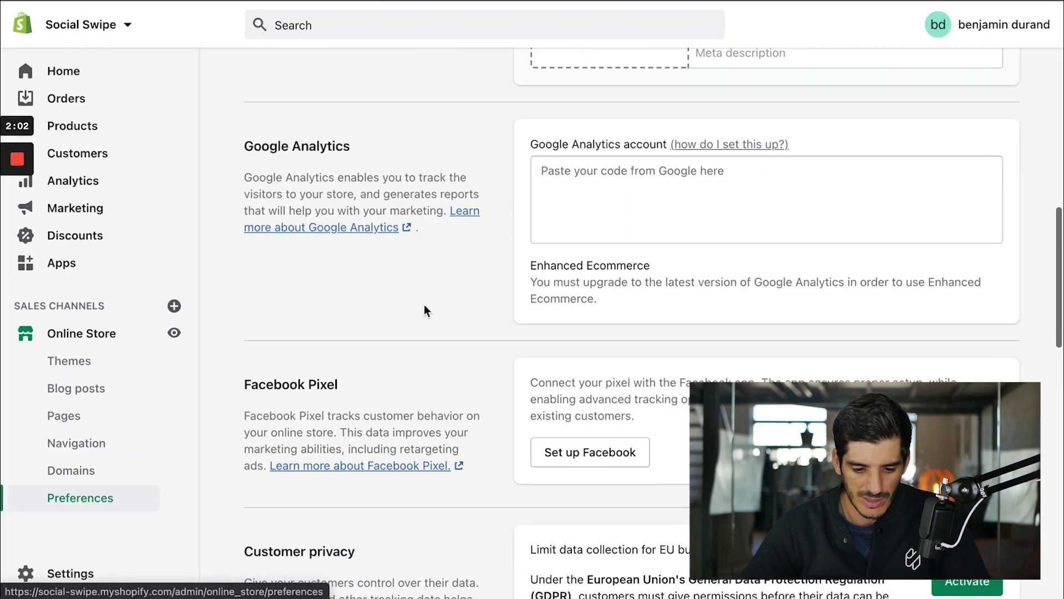
{"action": "scroll", "coordinate": [424, 305], "scroll_direction": "up", "scroll_amount": 4}
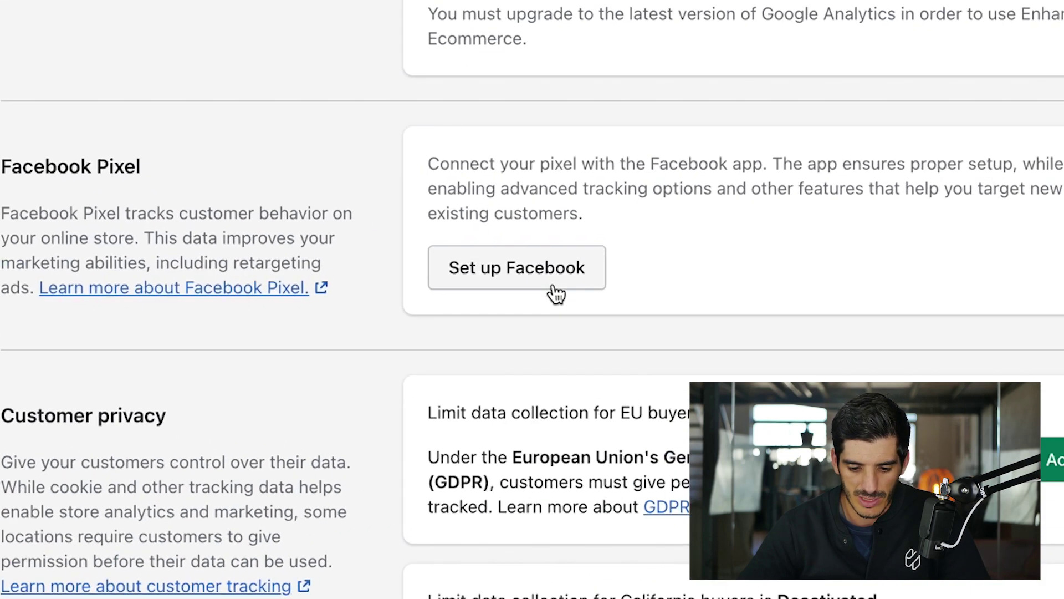
{"action": "left_click", "coordinate": [618, 346]}
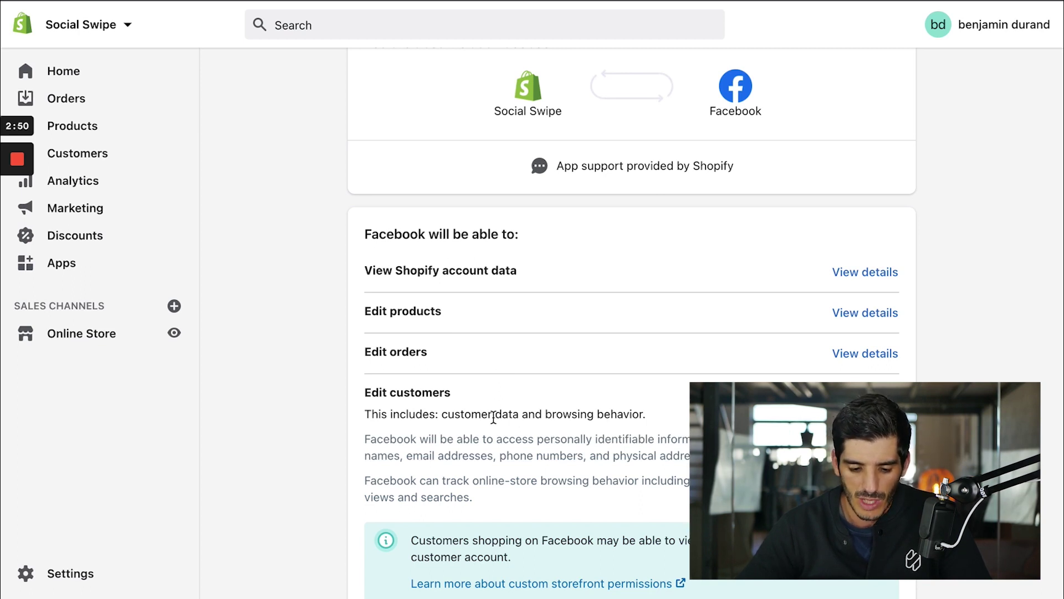
- Review the permissions Facebook requests and add the Facebook sales channel to the store
{"action": "scroll", "coordinate": [493, 419], "scroll_direction": "down", "scroll_amount": 3}
{"action": "scroll", "coordinate": [494, 418], "scroll_direction": "down", "scroll_amount": 15}
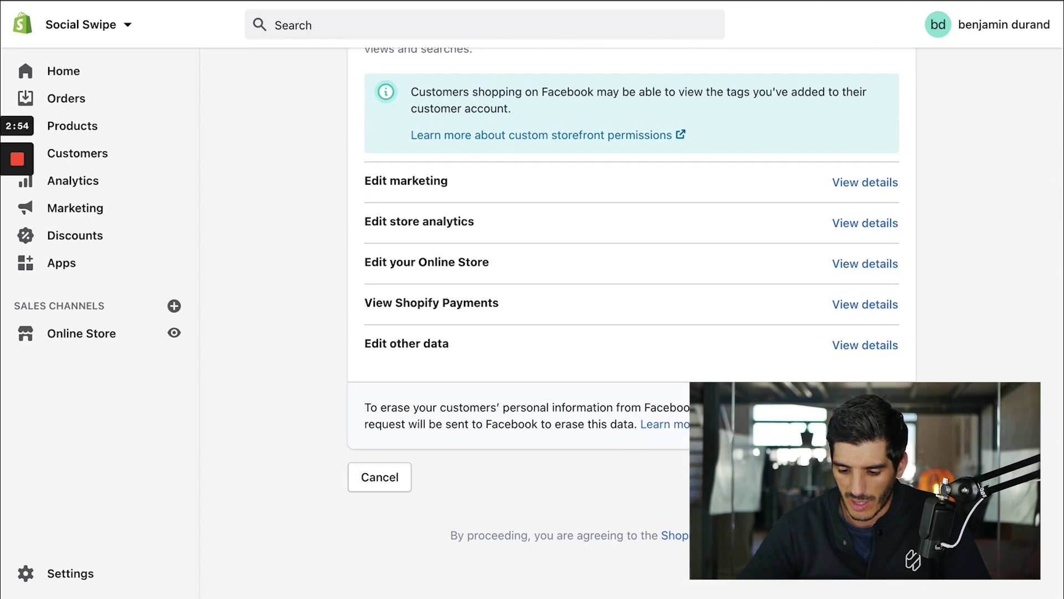
{"action": "left_click", "coordinate": [854, 480]}
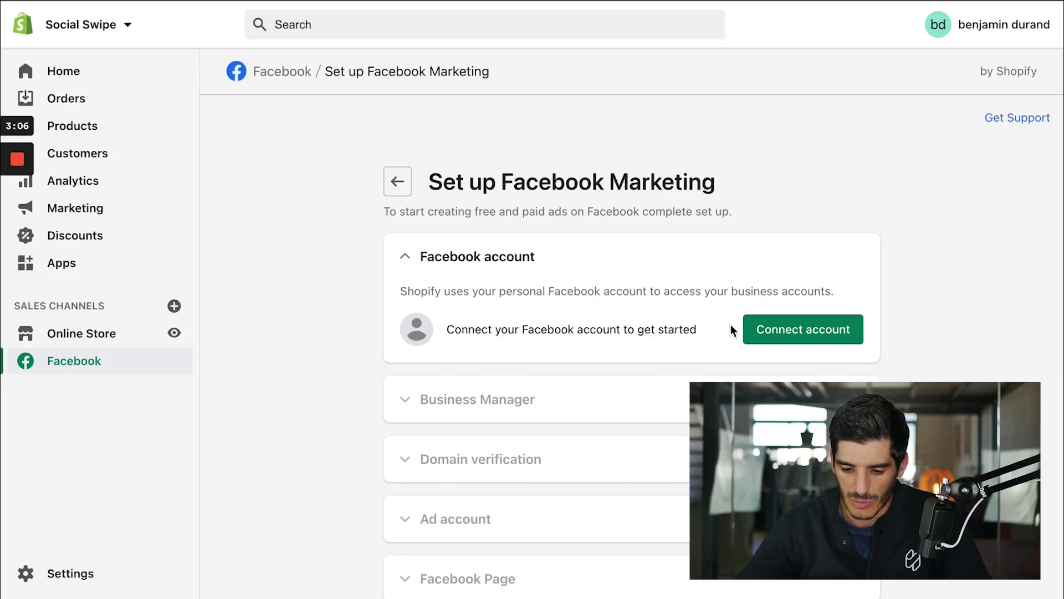
- Connect the Facebook account to Shopify, entering the account password and granting the requested profile access
{"action": "left_click", "coordinate": [788, 342]}
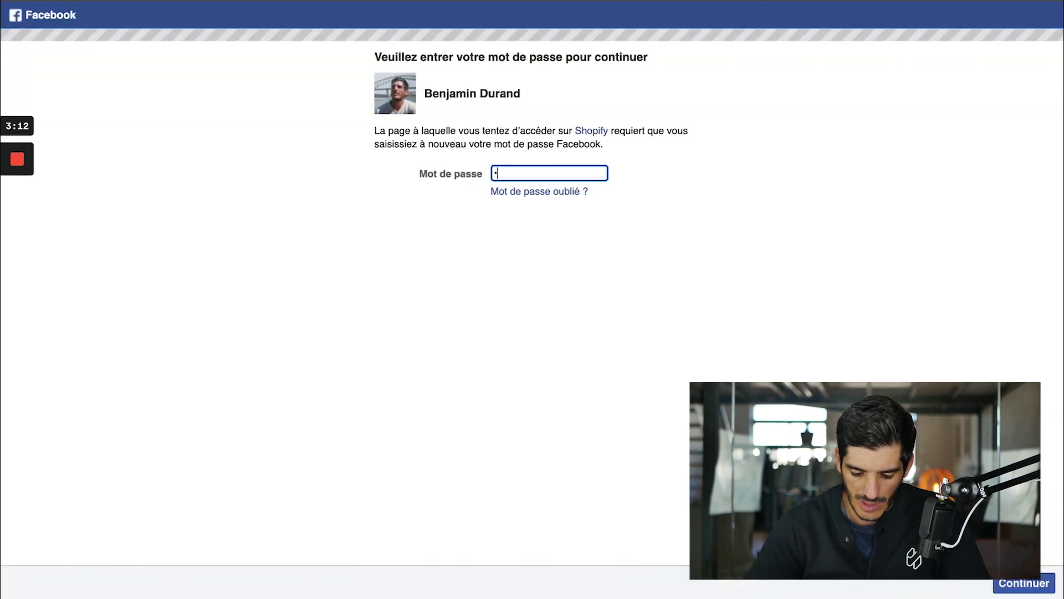
{"action": "type", "text": "•••••••"}
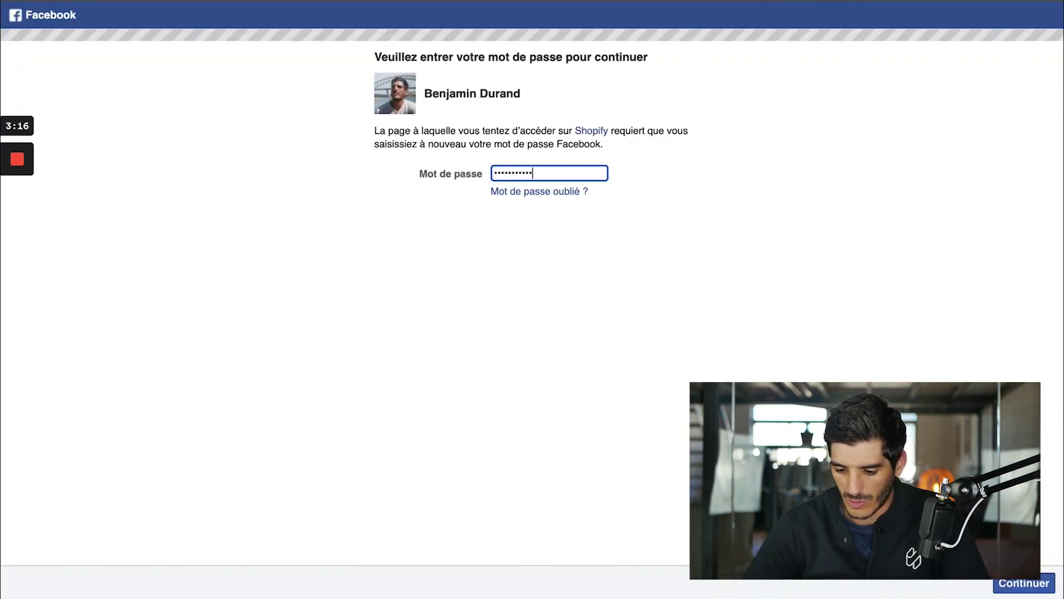
{"action": "left_click", "coordinate": [1017, 586]}
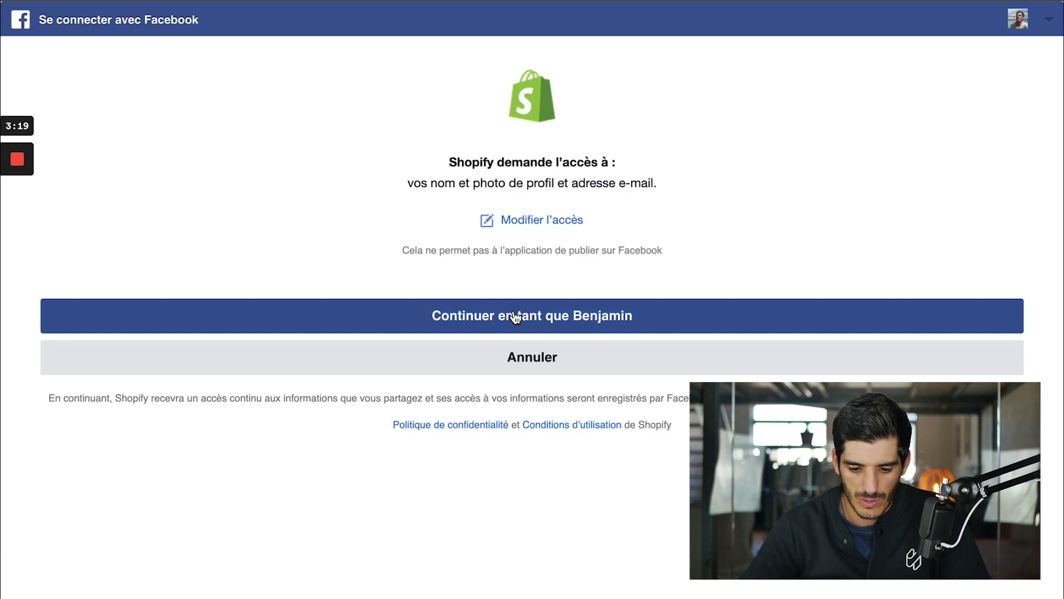
{"action": "left_click", "coordinate": [514, 316]}
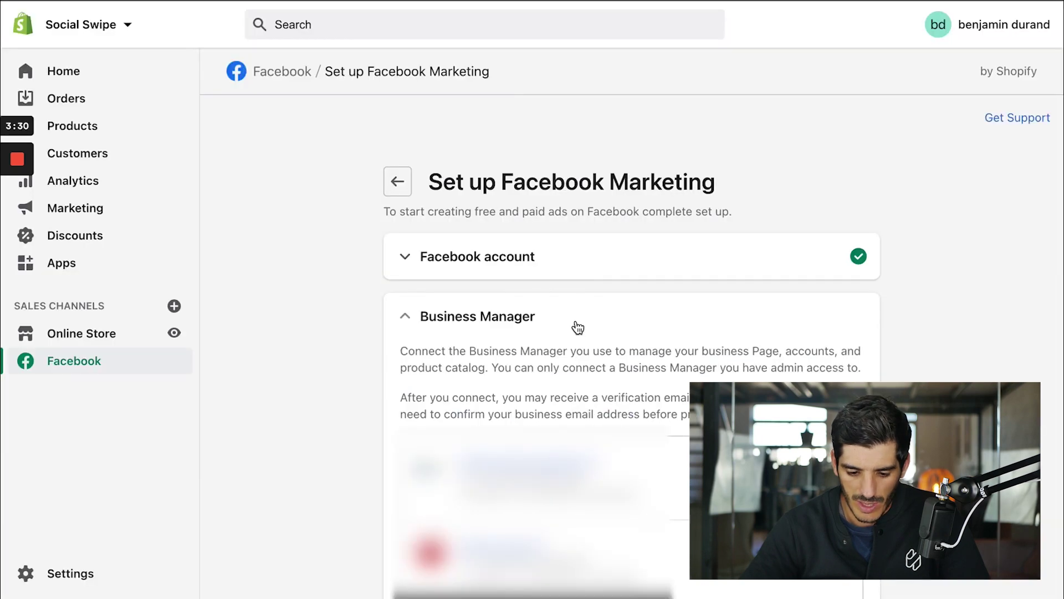
- Connect the Social Swipe Business Manager, the last one listed, to the Shopify store
{"action": "scroll", "coordinate": [577, 326], "scroll_direction": "down", "scroll_amount": 3}
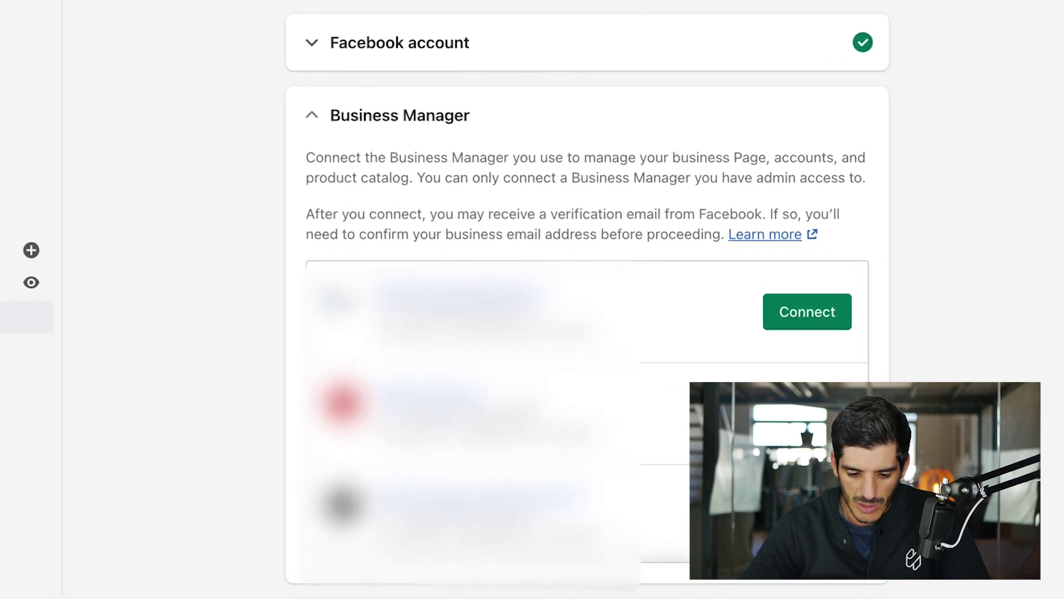
{"action": "scroll", "coordinate": [499, 416], "scroll_direction": "down", "scroll_amount": 5}
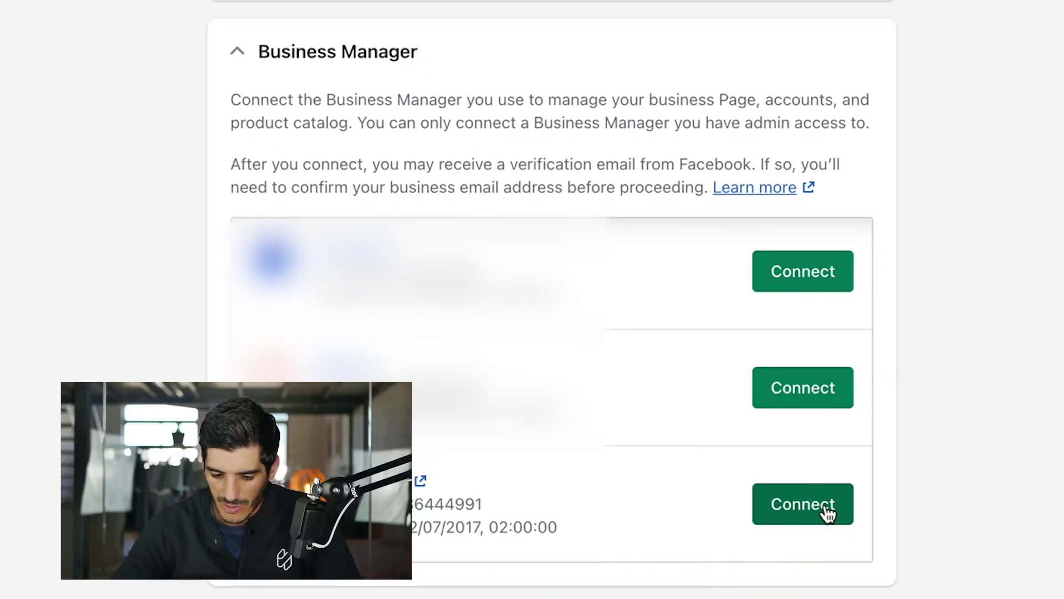
{"action": "left_click", "coordinate": [824, 504]}
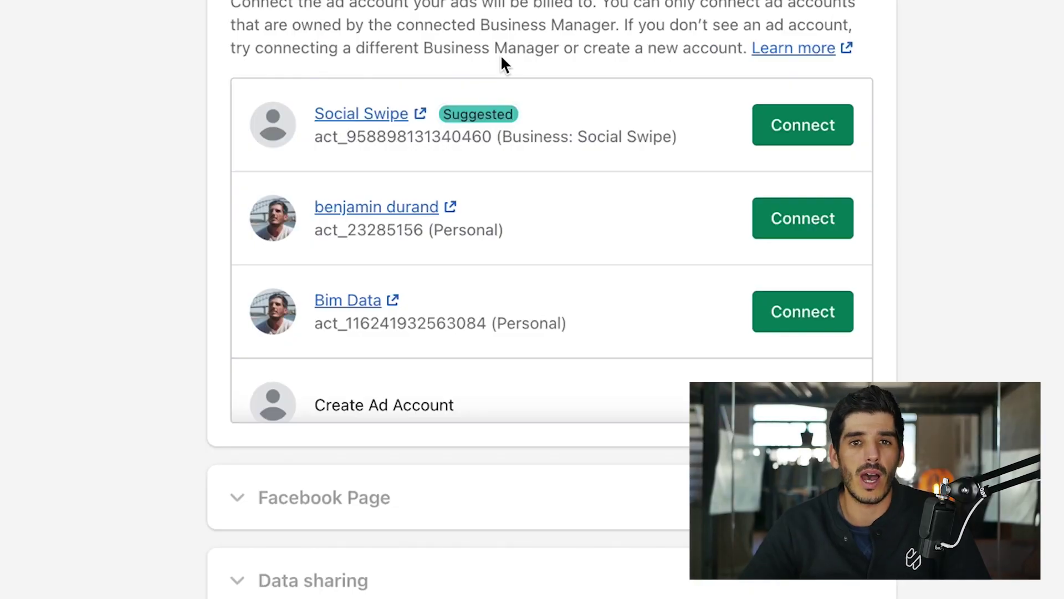
- Connect the suggested Social Swipe ad account and the suggested SocialSwipe Facebook Page
{"action": "left_click", "coordinate": [799, 129]}
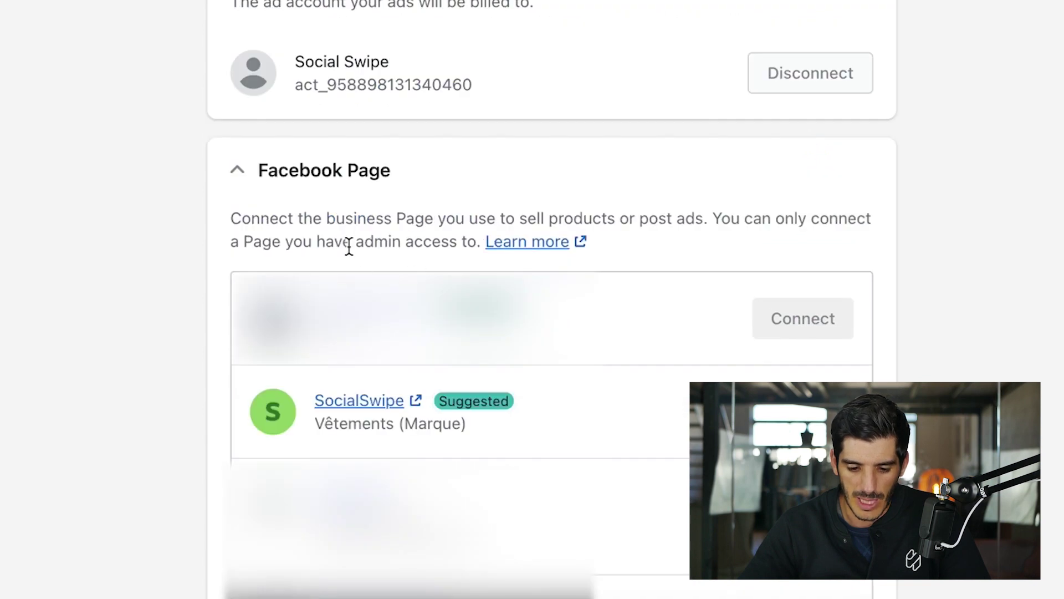
{"action": "scroll", "coordinate": [788, 355], "scroll_direction": "down", "scroll_amount": 2}
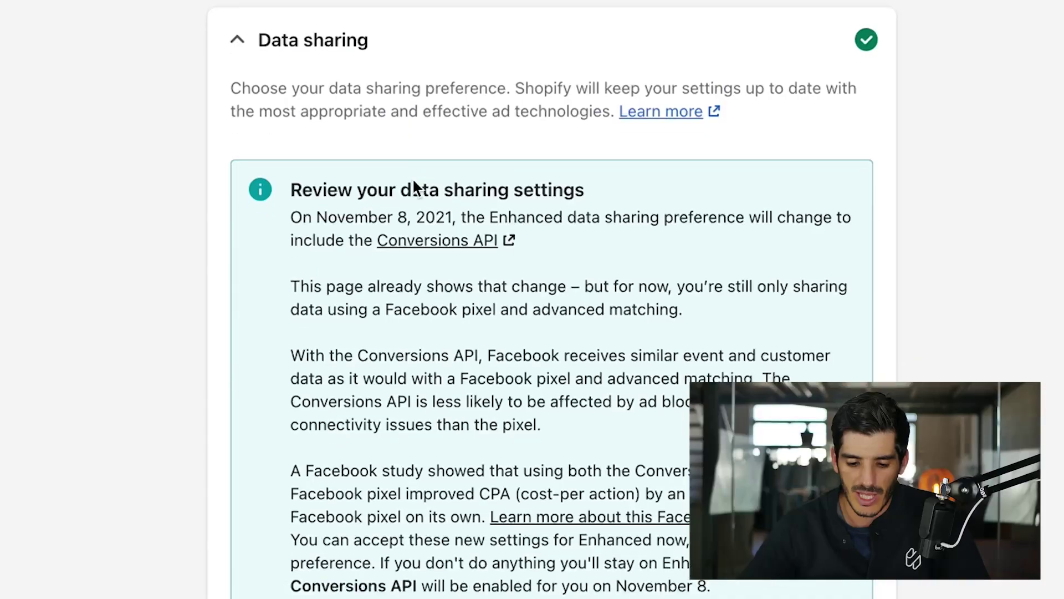
- Review the data sharing settings and choose the Maximum data sharing preference
{"action": "scroll", "coordinate": [415, 187], "scroll_direction": "down", "scroll_amount": 12}
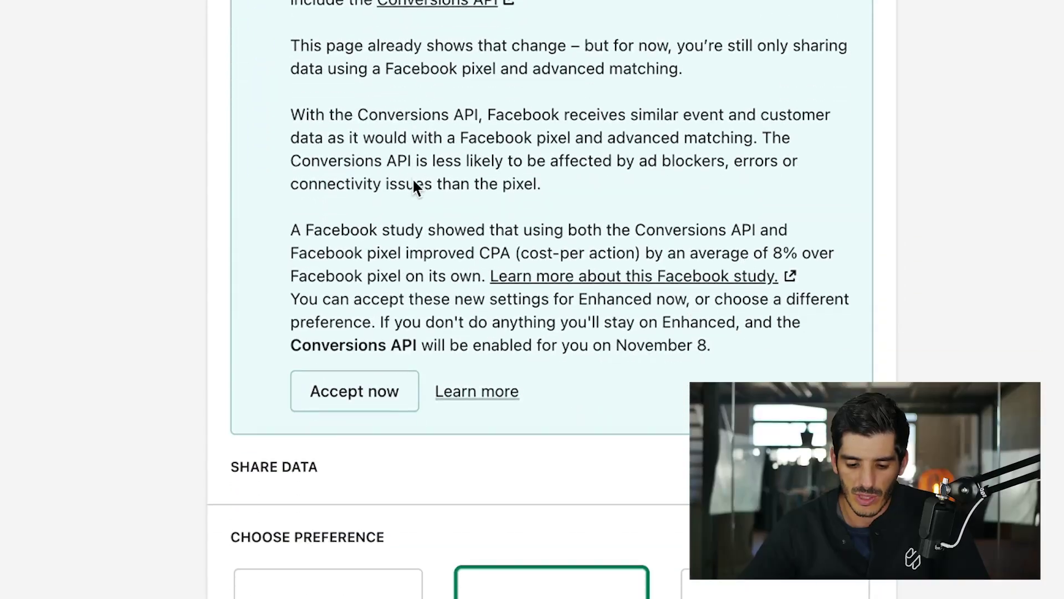
{"action": "scroll", "coordinate": [414, 187], "scroll_direction": "down", "scroll_amount": 1}
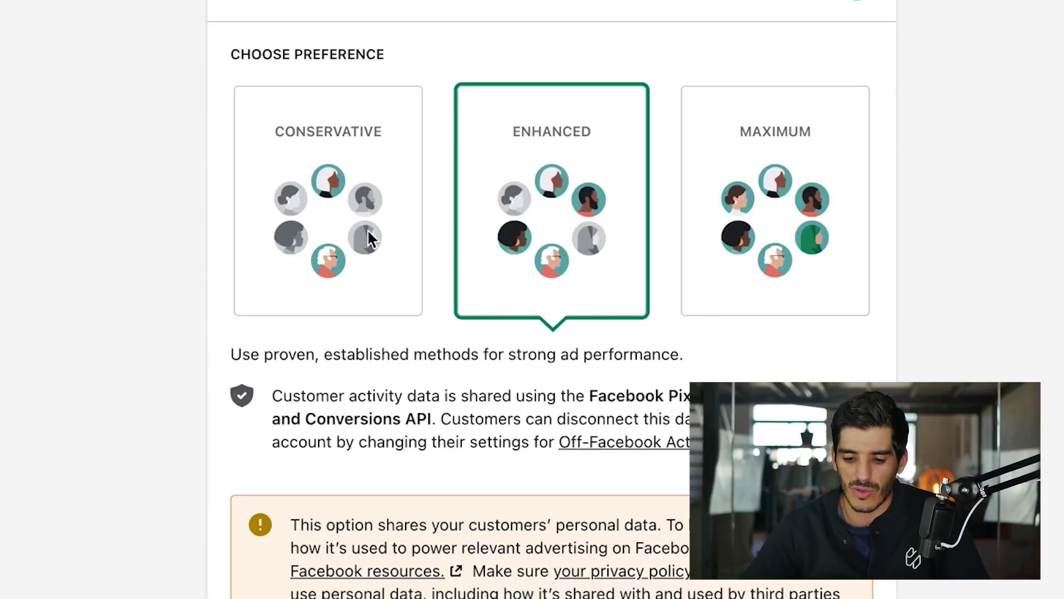
{"action": "left_click", "coordinate": [771, 221]}
{"action": "scroll", "coordinate": [770, 219], "scroll_direction": "down", "scroll_amount": 9}
{"action": "scroll", "coordinate": [760, 217], "scroll_direction": "up", "scroll_amount": 9}
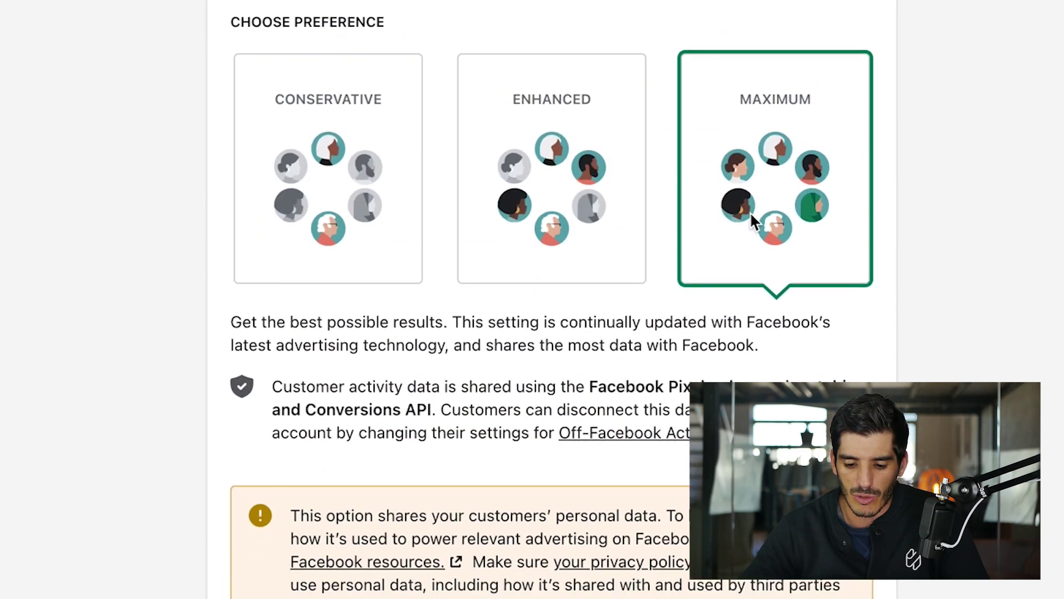
{"action": "scroll", "coordinate": [752, 216], "scroll_direction": "down", "scroll_amount": 1}
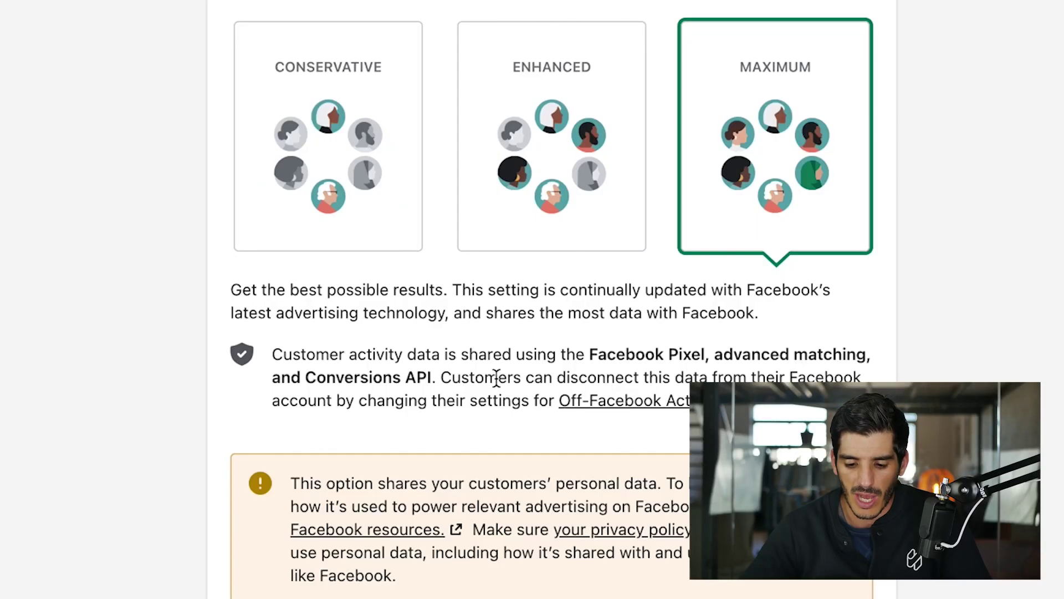
- Replace the tracking pixel "Pixel de Outdoor Concept" with "Social Swipe #2" and confirm the data sharing section
{"action": "scroll", "coordinate": [571, 390], "scroll_direction": "down", "scroll_amount": 7}
{"action": "scroll", "coordinate": [568, 385], "scroll_direction": "down", "scroll_amount": 2}
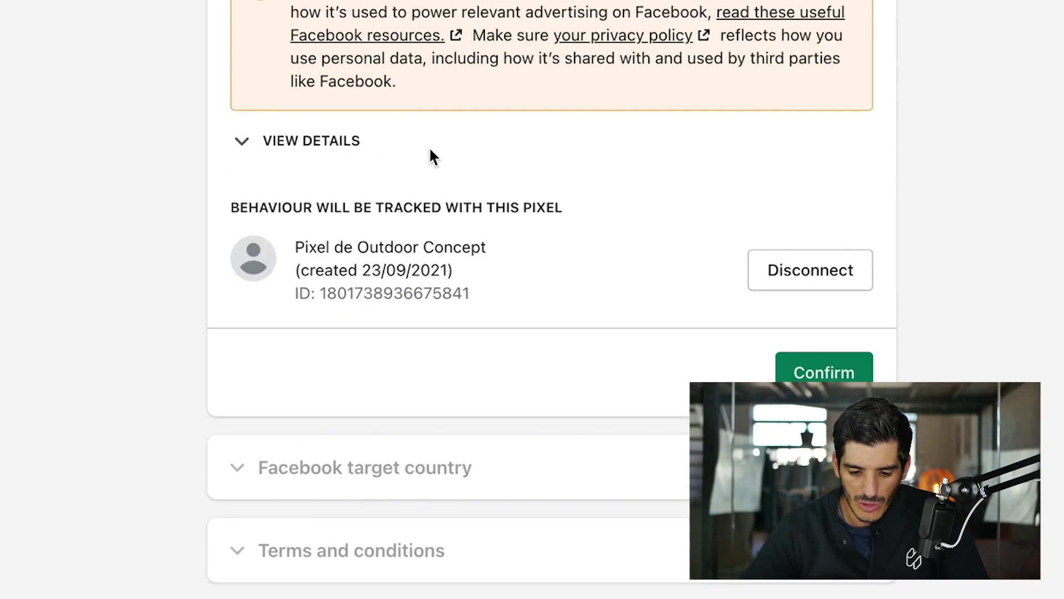
{"action": "left_click", "coordinate": [798, 279]}
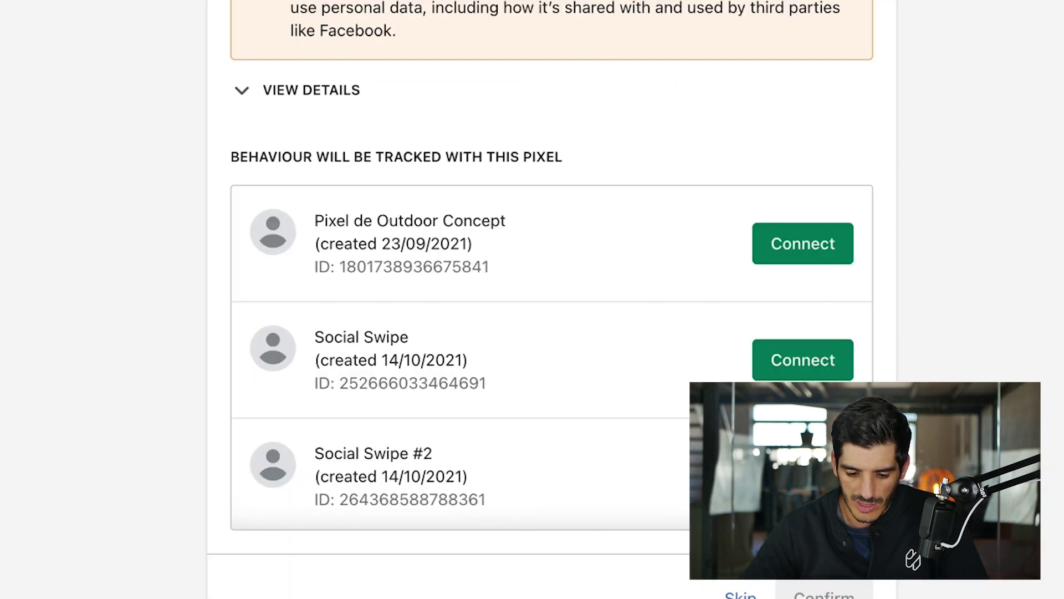
{"action": "left_click", "coordinate": [826, 477]}
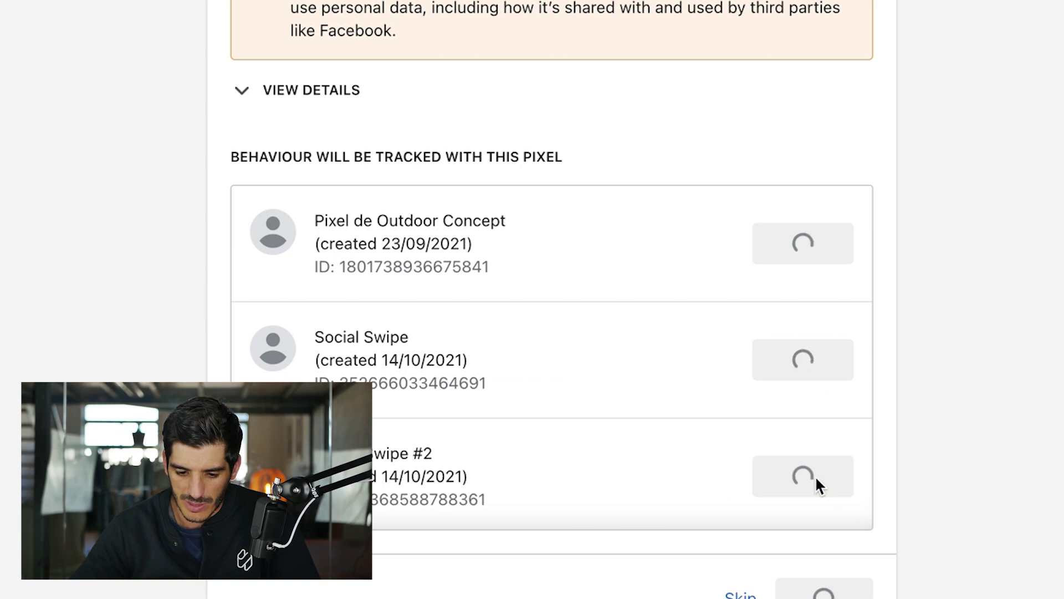
{"action": "left_click", "coordinate": [810, 327]}
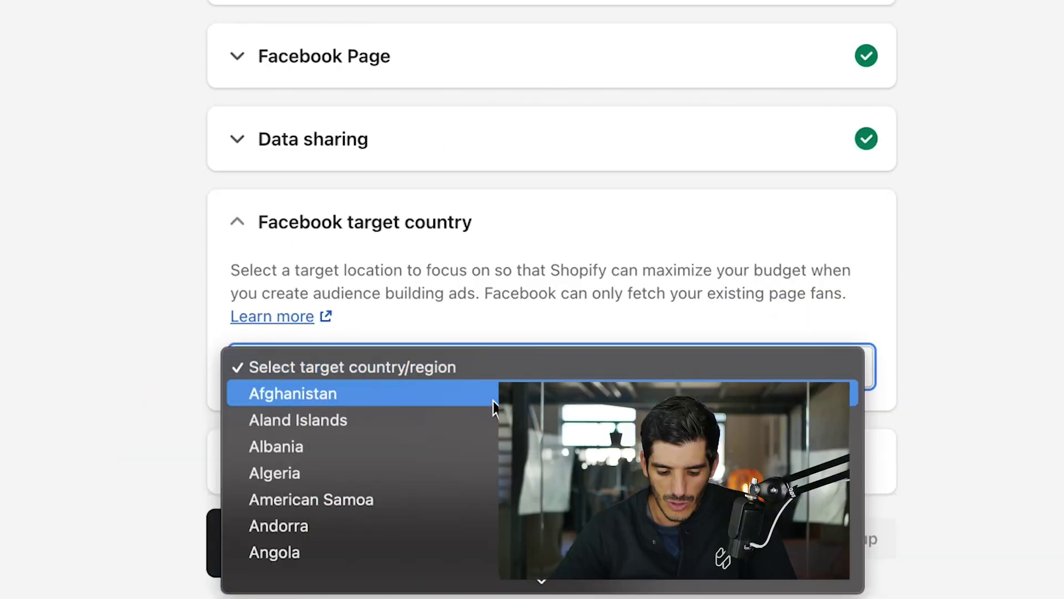
- Set the Facebook target country to France and complete the Facebook Marketing setup by accepting the terms and conditions
{"action": "type", "text": "fr"}
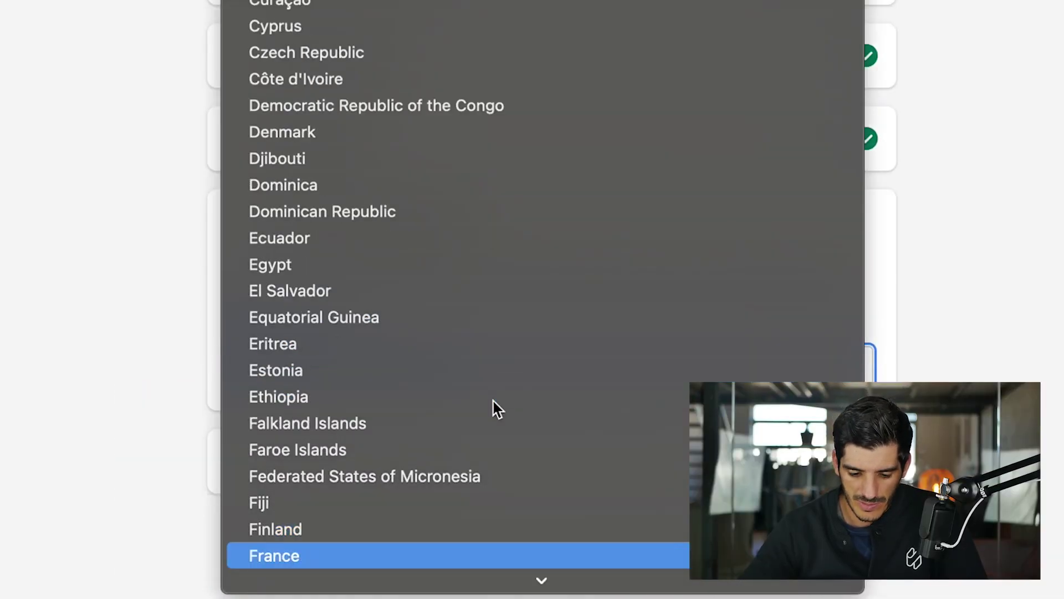
{"action": "key", "text": "Return"}
{"action": "left_click", "coordinate": [811, 444]}
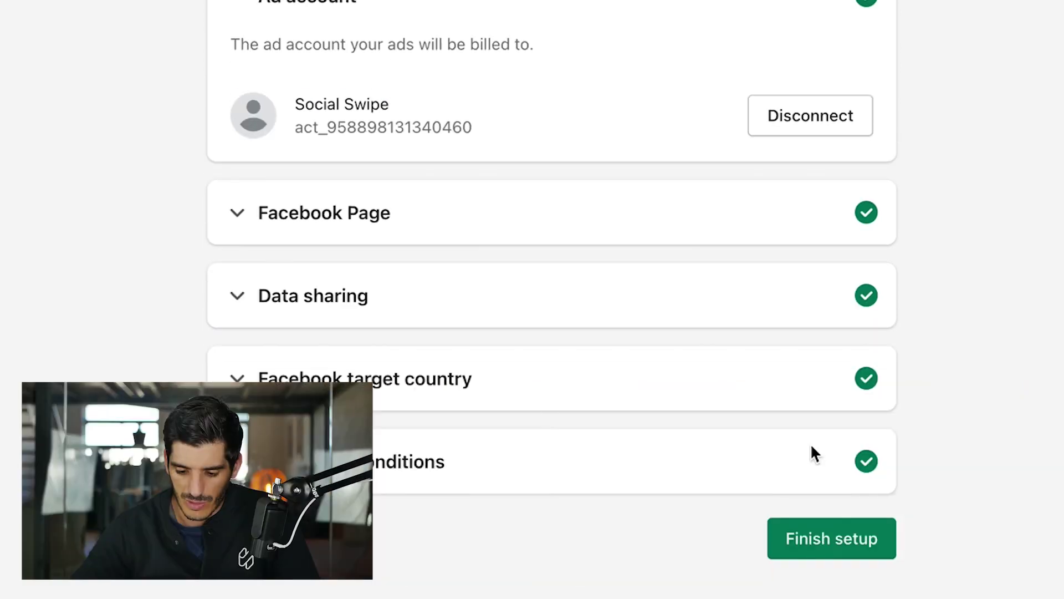
{"action": "left_click", "coordinate": [834, 538]}
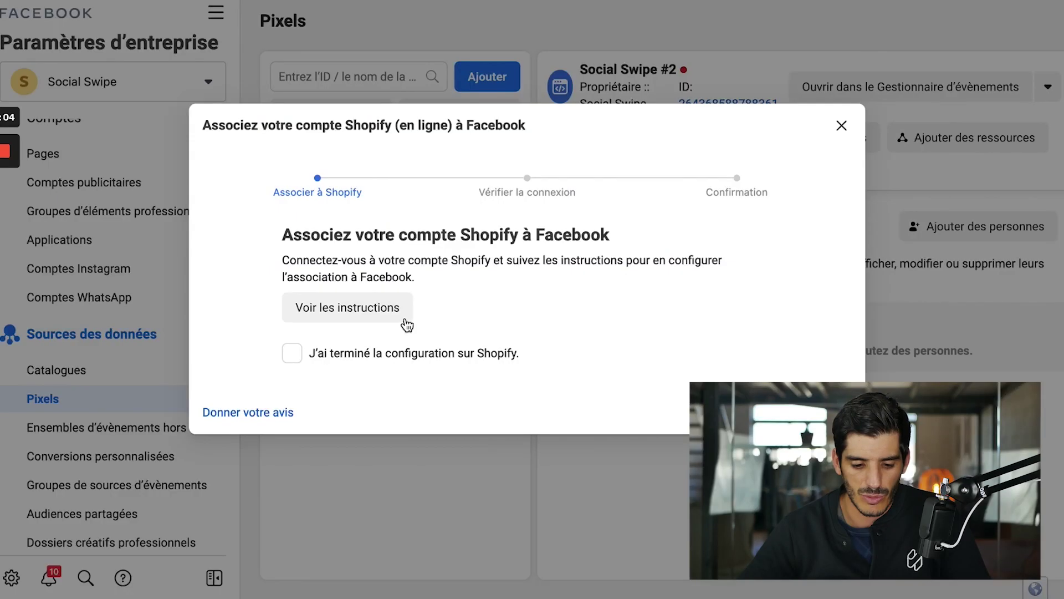
{"action": "left_click", "coordinate": [361, 359]}
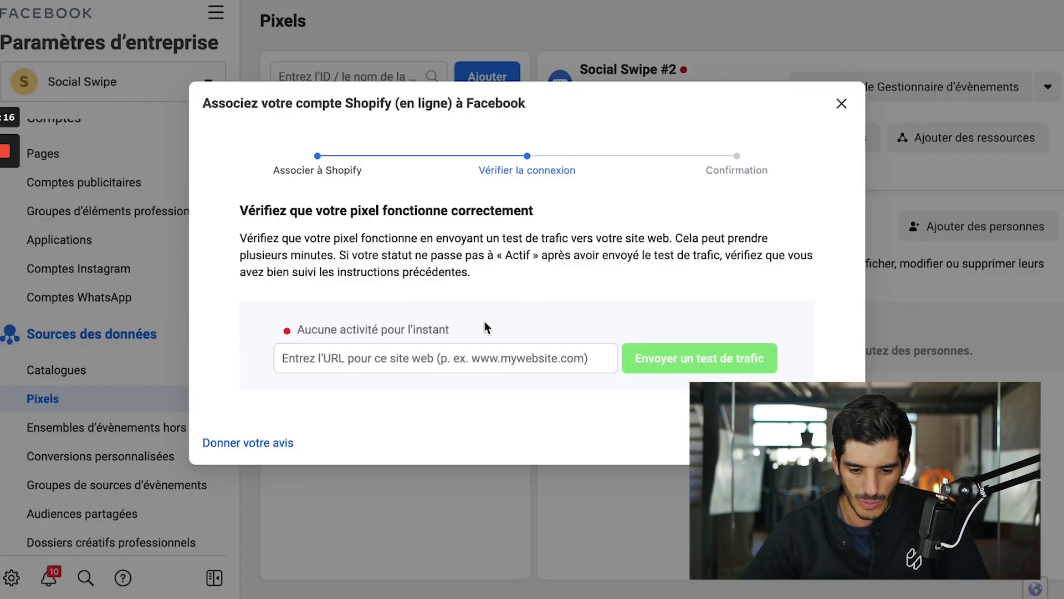
{"action": "left_click", "coordinate": [441, 358]}
{"action": "type", "text": "https://social-swipe.myshopify.com/"}
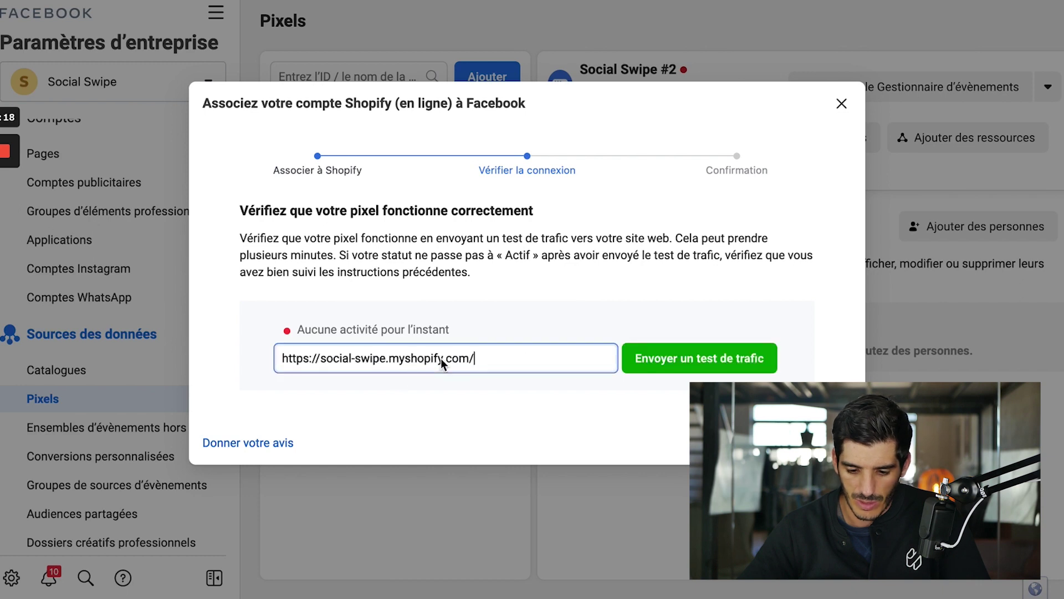
{"action": "left_click", "coordinate": [722, 360]}
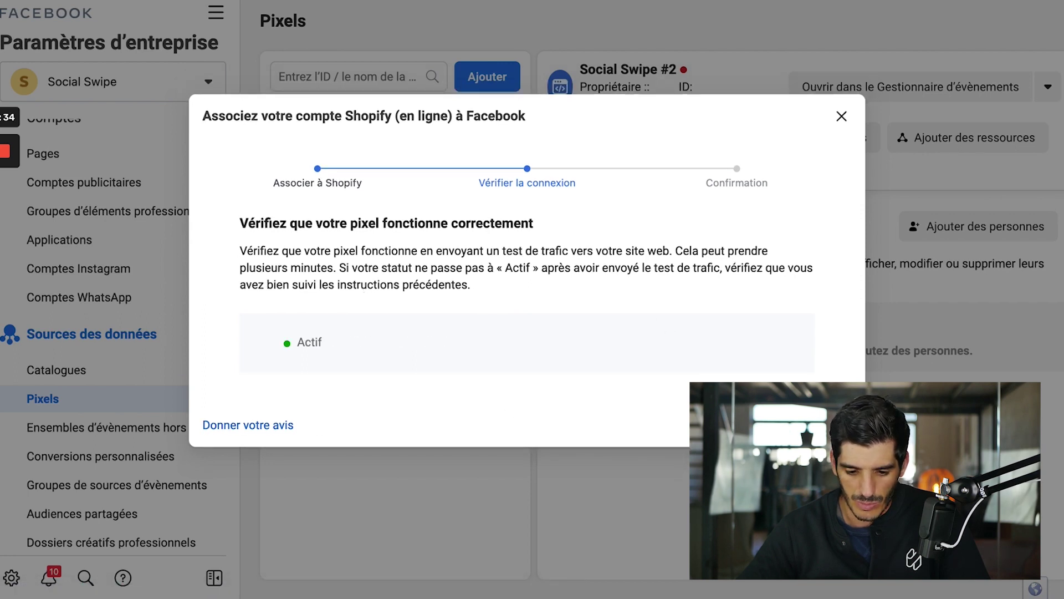
{"action": "left_click", "coordinate": [821, 424]}
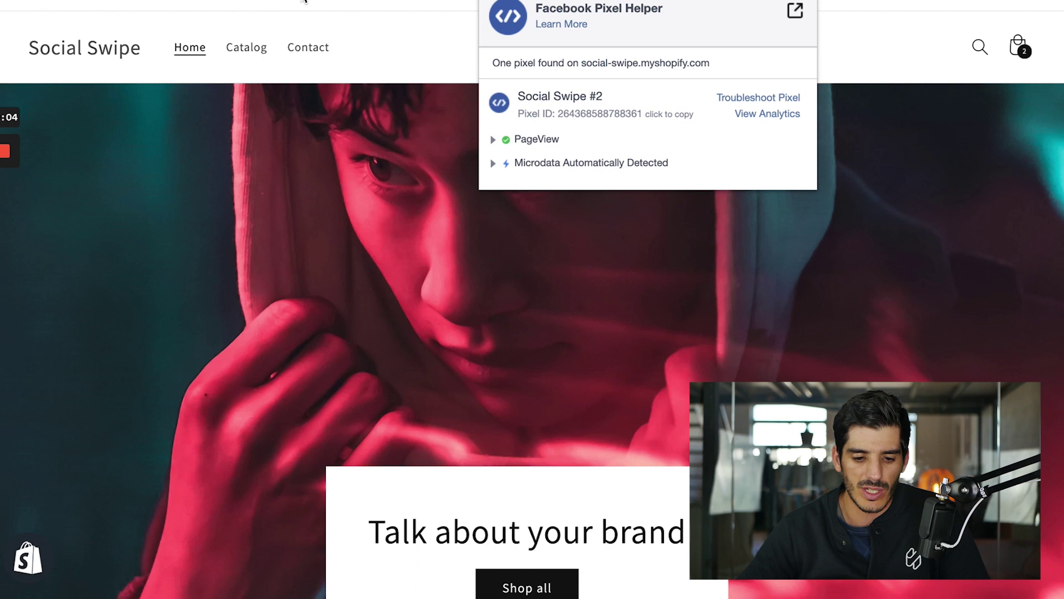
- Inspect the Social Swipe #2 pixel on the store's home page with Facebook Pixel Helper and expand its PageView event details
{"action": "left_click", "coordinate": [288, 1]}
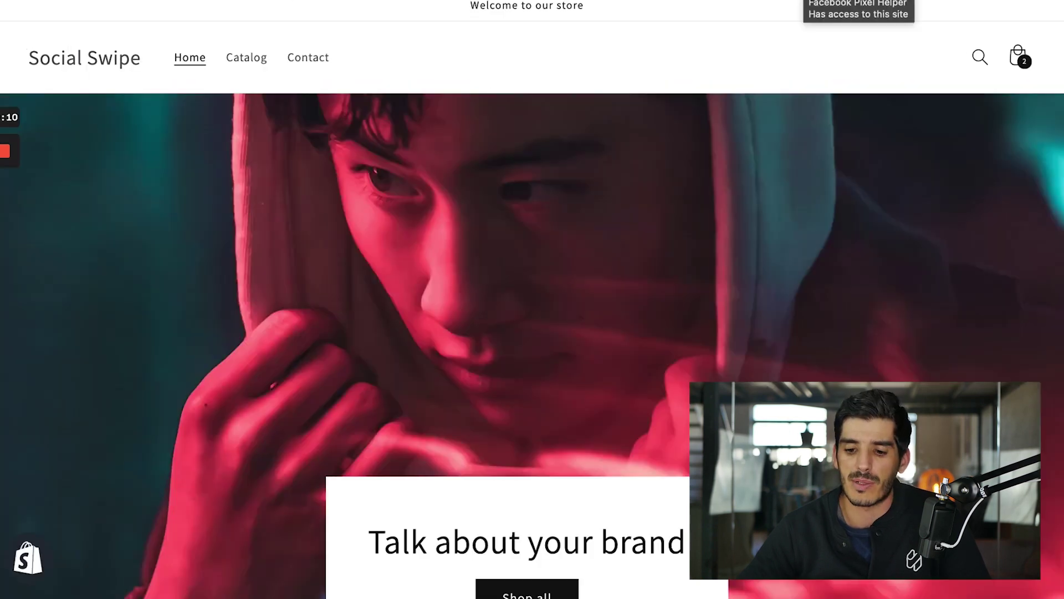
{"action": "left_click", "coordinate": [811, 1]}
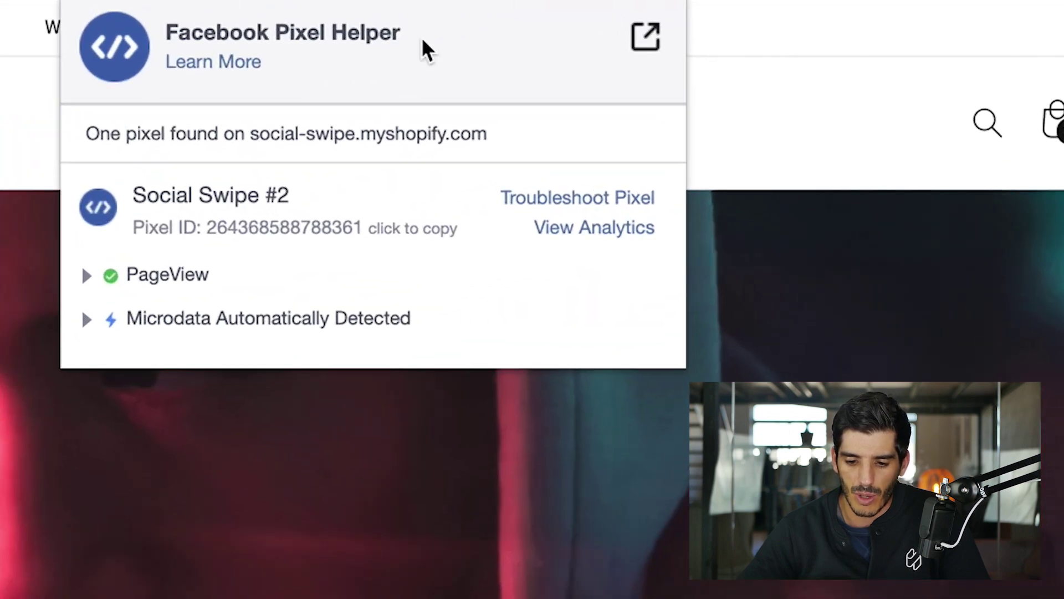
{"action": "left_click", "coordinate": [666, 21]}
{"action": "left_click", "coordinate": [667, 33]}
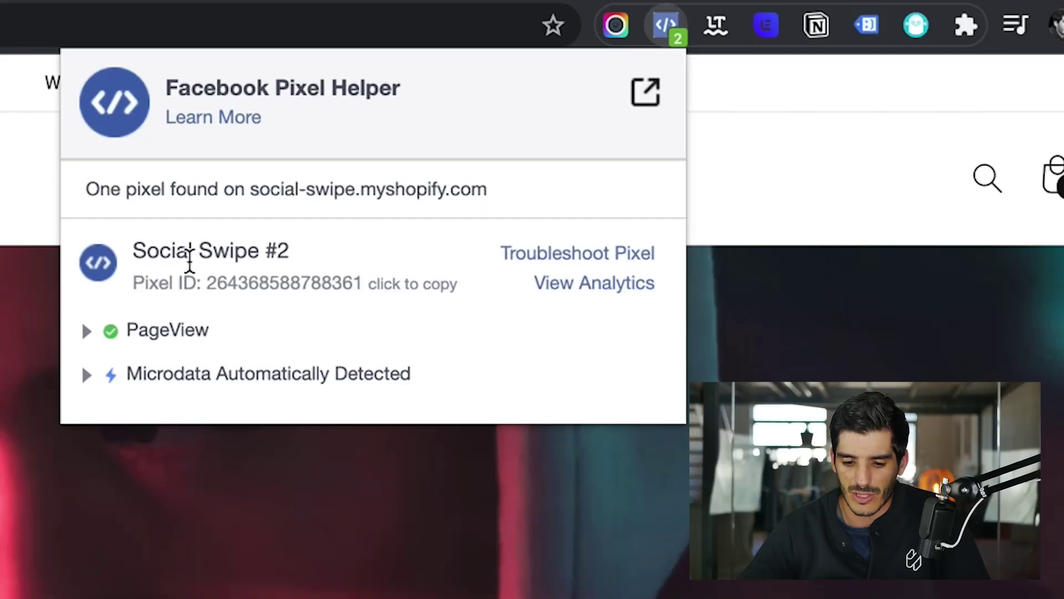
{"action": "left_click", "coordinate": [188, 331]}
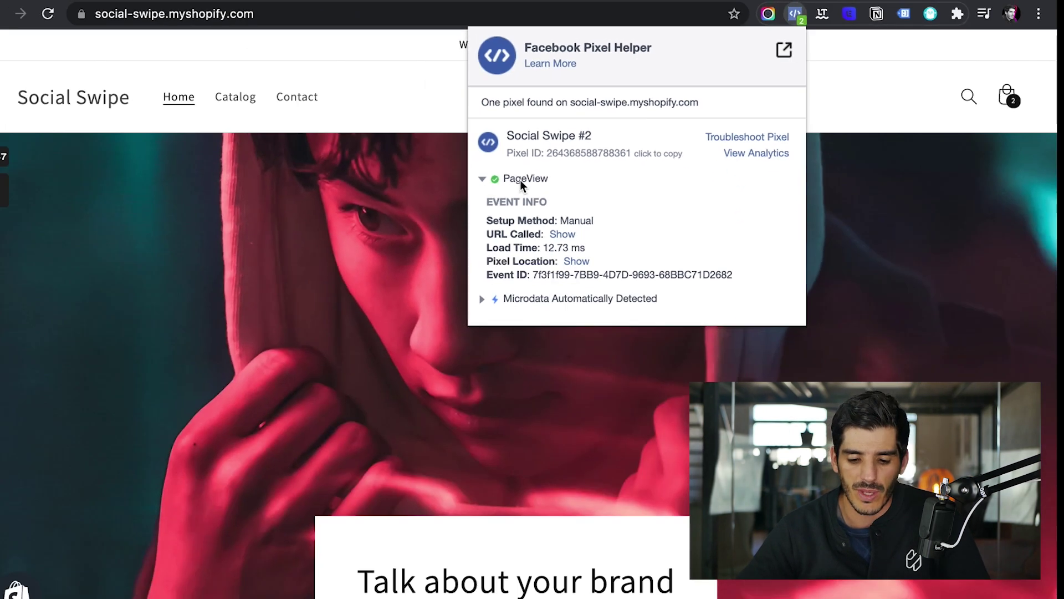
- Open the Social Swipe tshirt product page and examine the ViewContent event's warnings and custom parameters in Facebook Pixel Helper
{"action": "scroll", "coordinate": [197, 468], "scroll_direction": "down", "scroll_amount": 10}
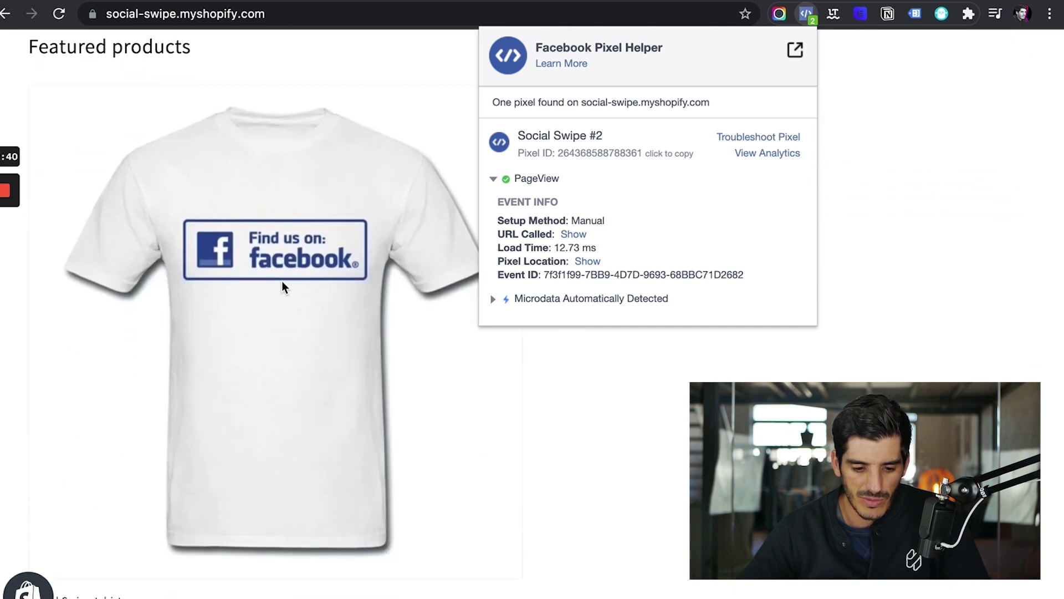
{"action": "left_click", "coordinate": [281, 284]}
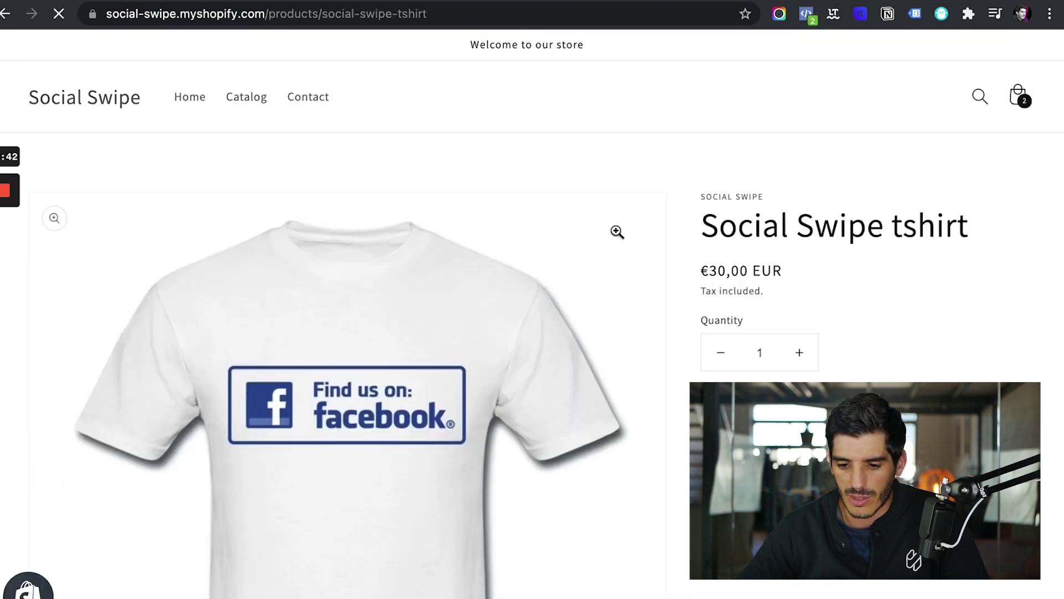
{"action": "left_click", "coordinate": [806, 14]}
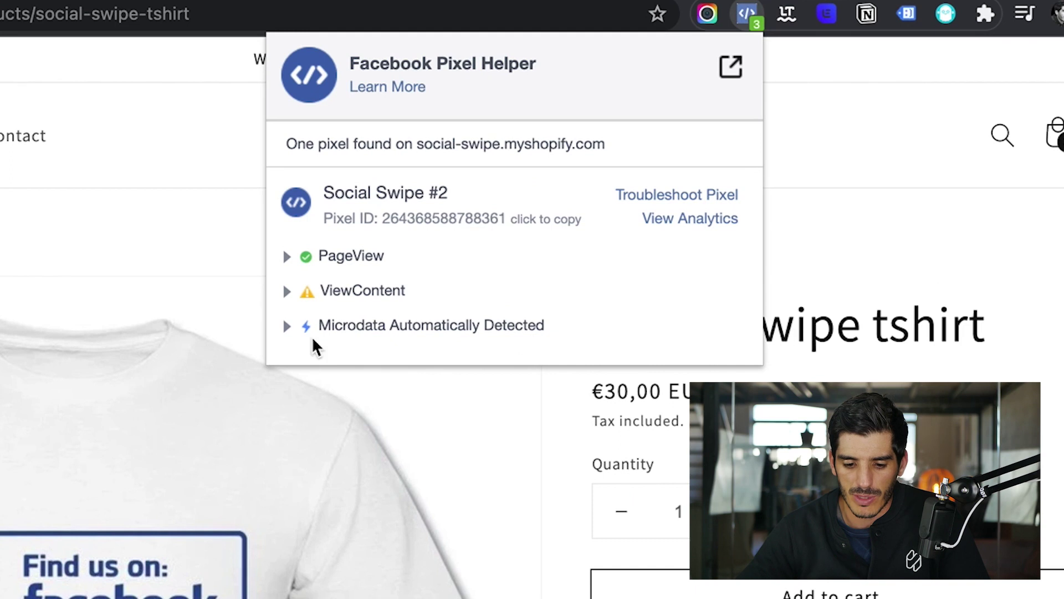
{"action": "left_click", "coordinate": [353, 294]}
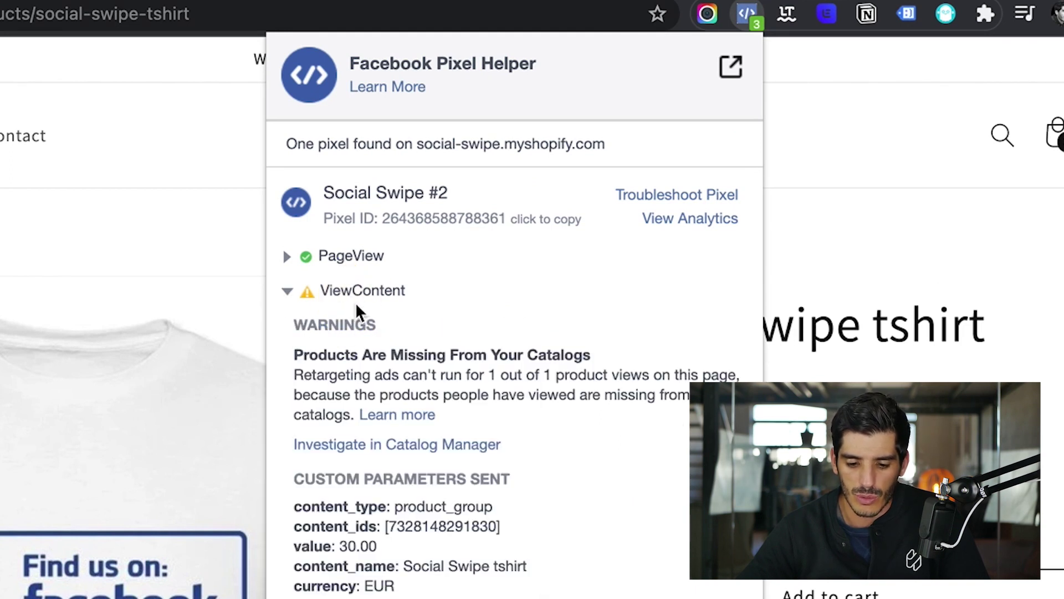
{"action": "scroll", "coordinate": [368, 468], "scroll_direction": "down", "scroll_amount": 2}
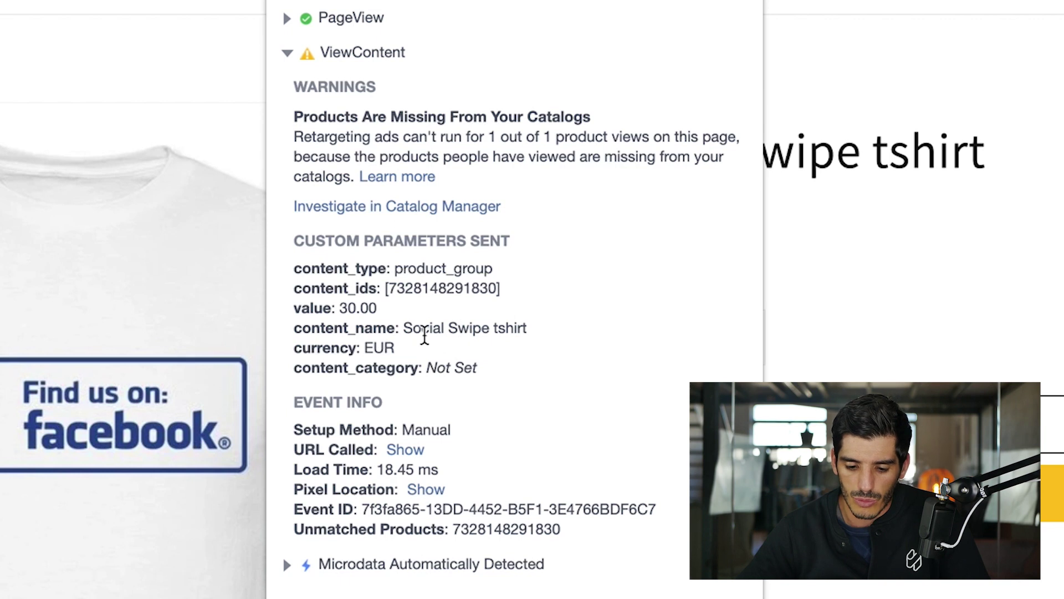
{"action": "left_click", "coordinate": [784, 316]}
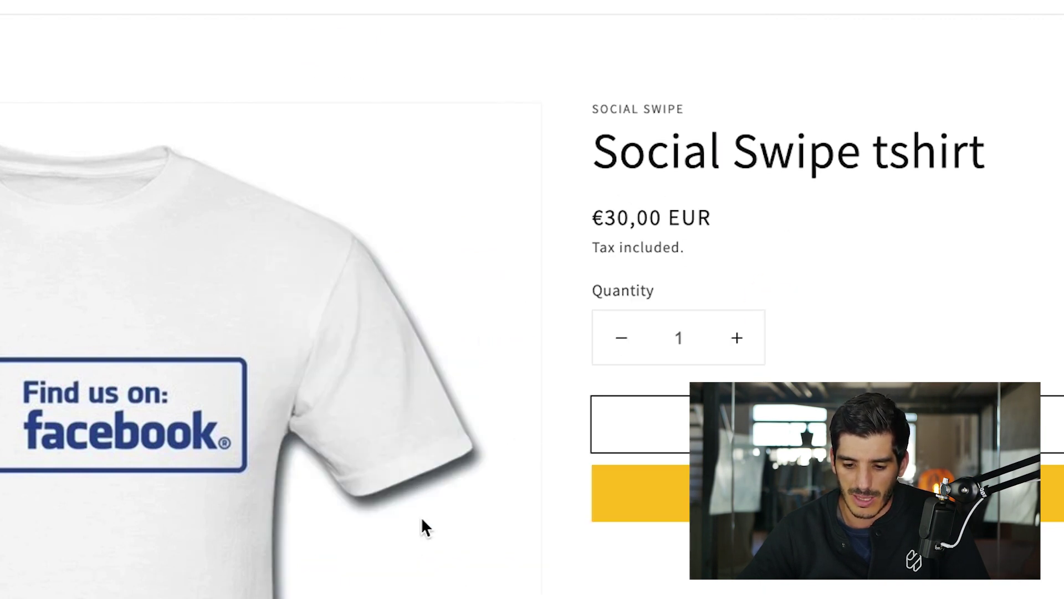
{"action": "left_click", "coordinate": [747, 0]}
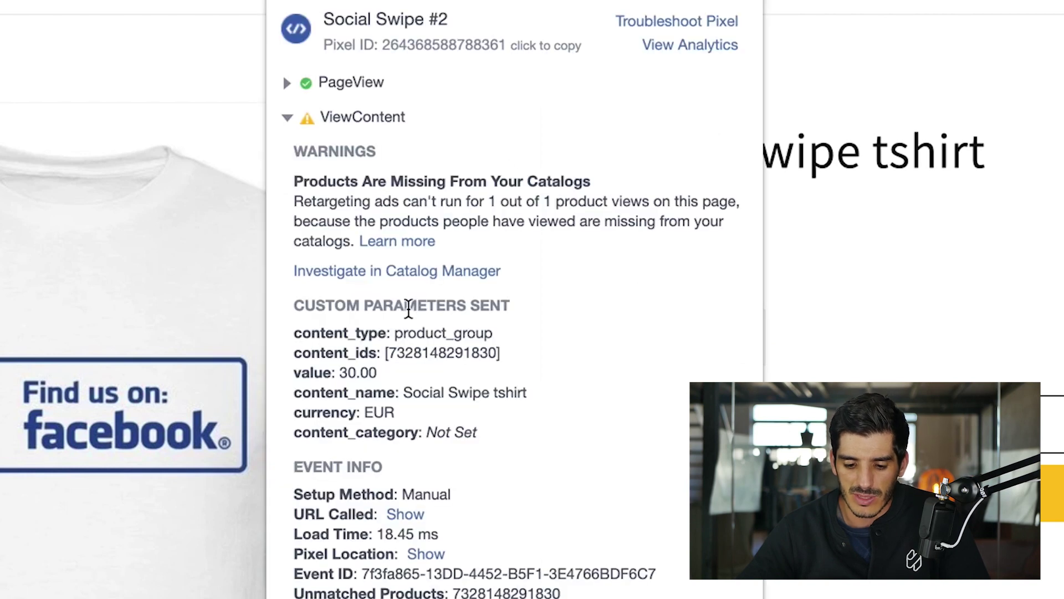
{"action": "scroll", "coordinate": [408, 309], "scroll_direction": "down", "scroll_amount": 2}
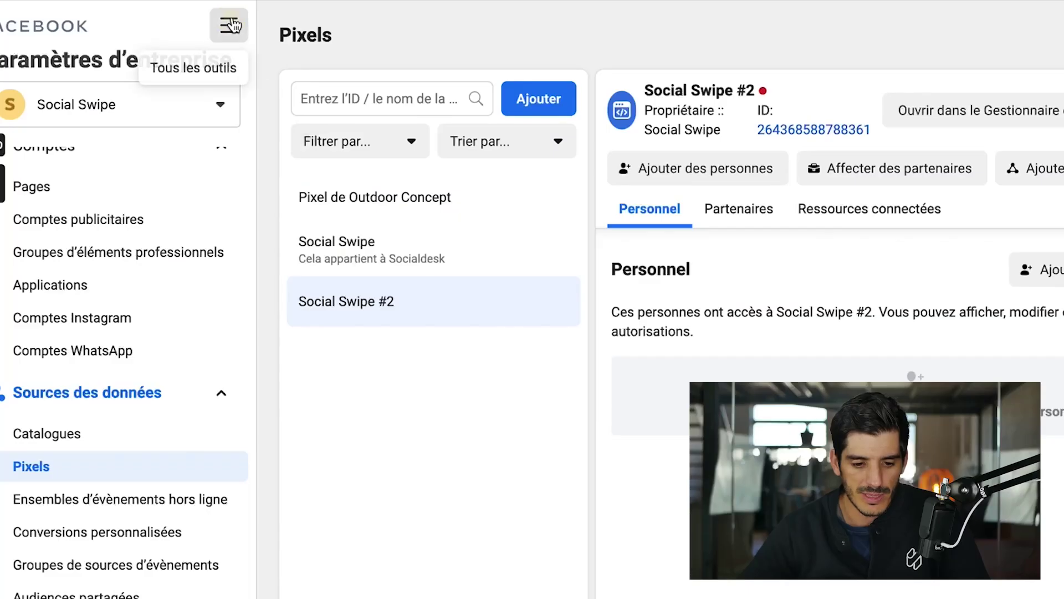
{"action": "left_click", "coordinate": [228, 25]}
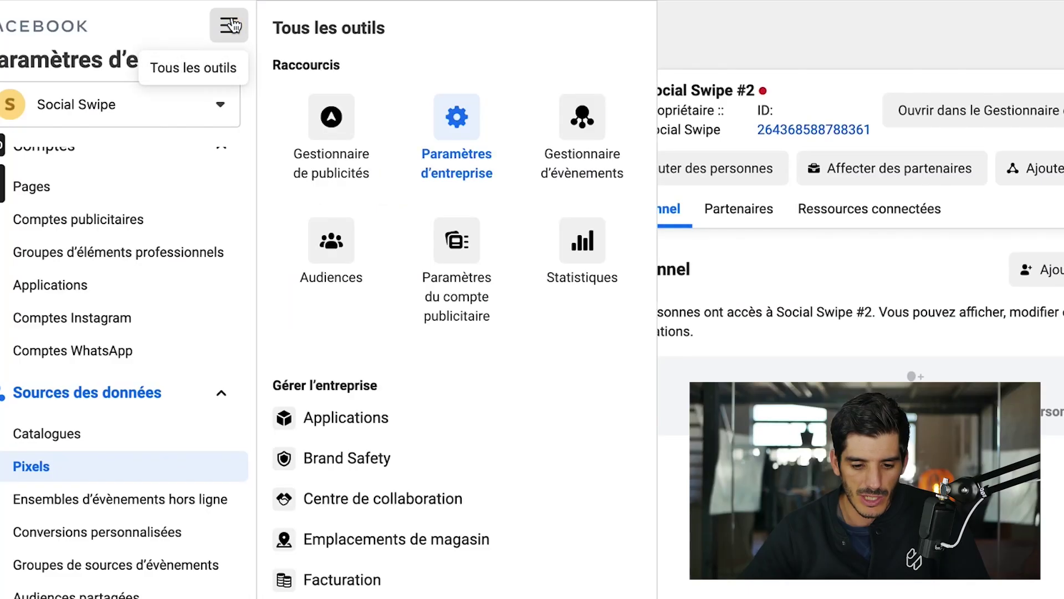
{"action": "left_click", "coordinate": [591, 139]}
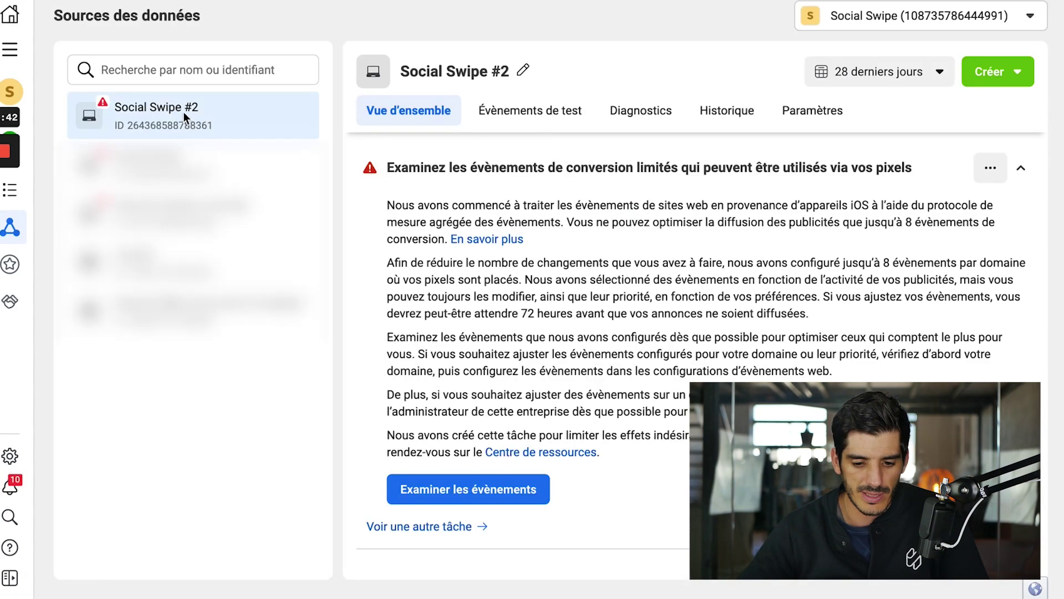
{"action": "left_click", "coordinate": [536, 112]}
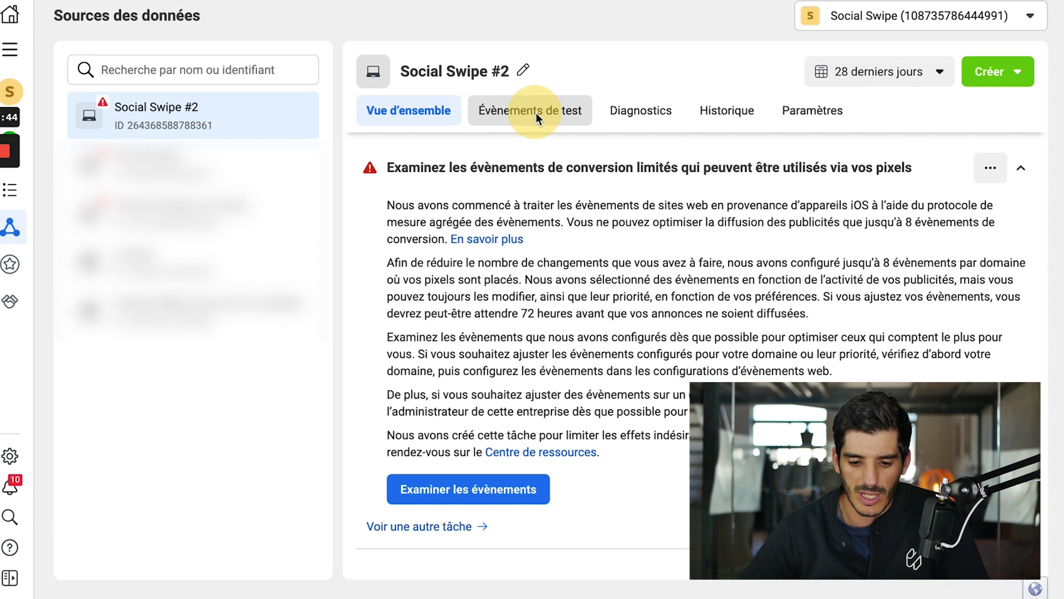
{"action": "scroll", "coordinate": [536, 188], "scroll_direction": "down", "scroll_amount": 4}
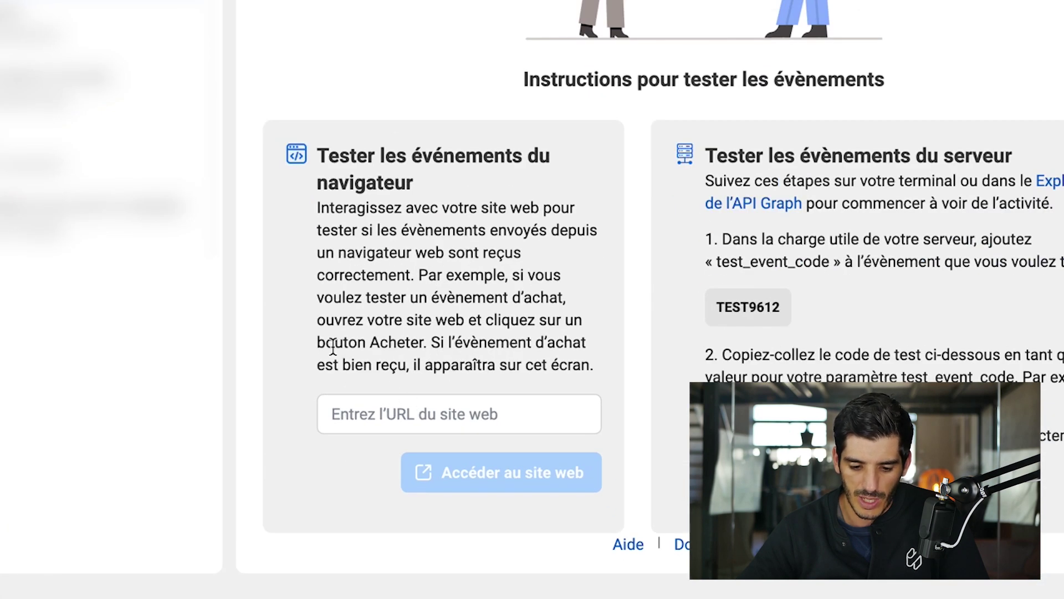
{"action": "left_click", "coordinate": [381, 414]}
{"action": "type", "text": "https://social-swipe.myshopify.com/"}
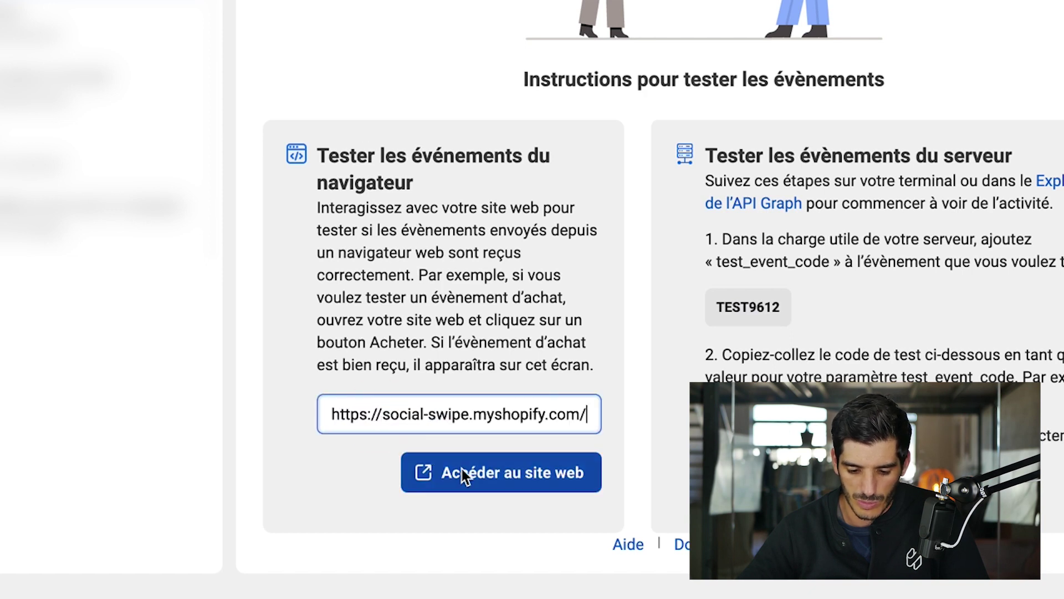
{"action": "left_click", "coordinate": [499, 472]}
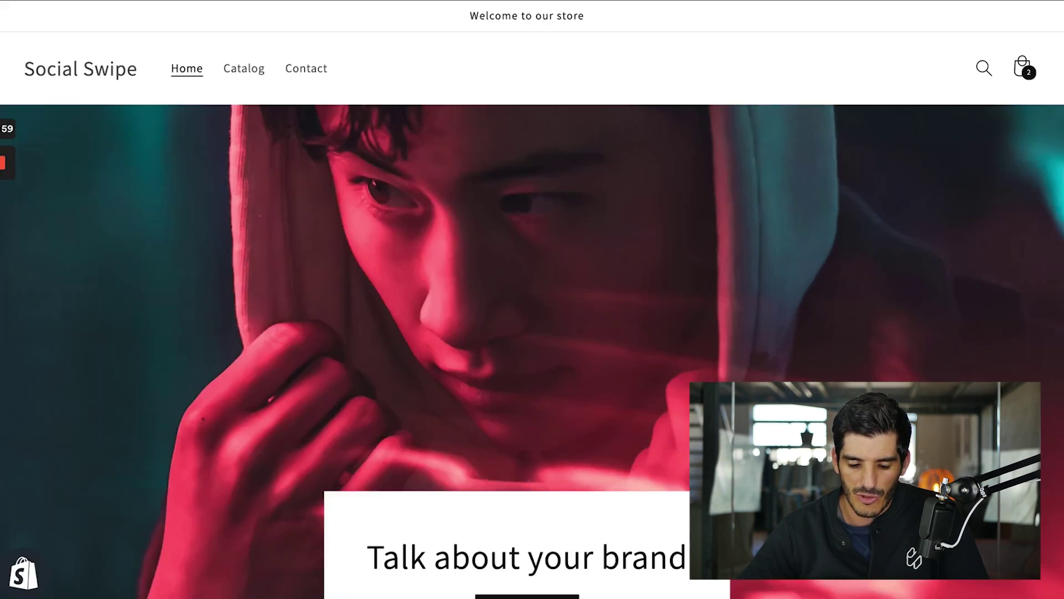
- Review the home page's PageView test event, including its advanced matching parameters, and open the Social Swipe tshirt page in the store
{"action": "left_click", "coordinate": [476, 11]}
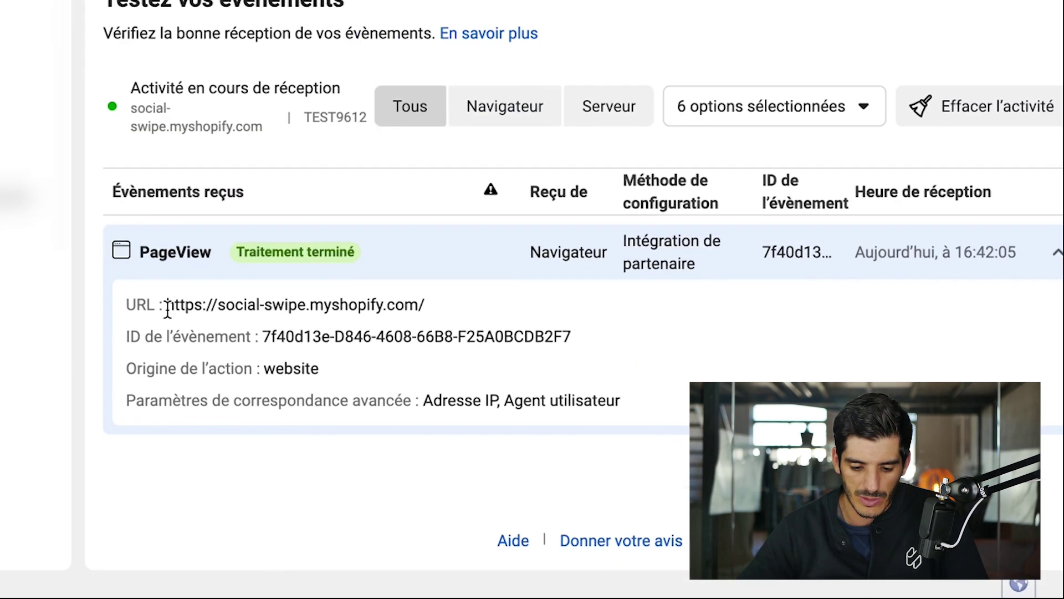
{"action": "left_click_drag", "start_coordinate": [401, 397], "coordinate": [609, 403]}
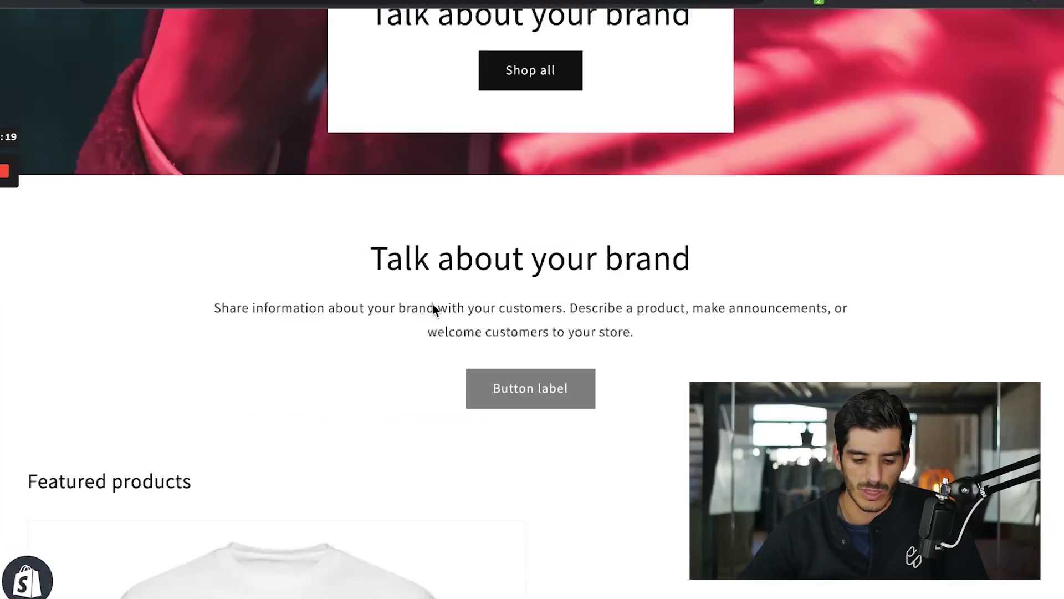
{"action": "scroll", "coordinate": [343, 215], "scroll_direction": "down", "scroll_amount": 10}
{"action": "left_click", "coordinate": [329, 204]}
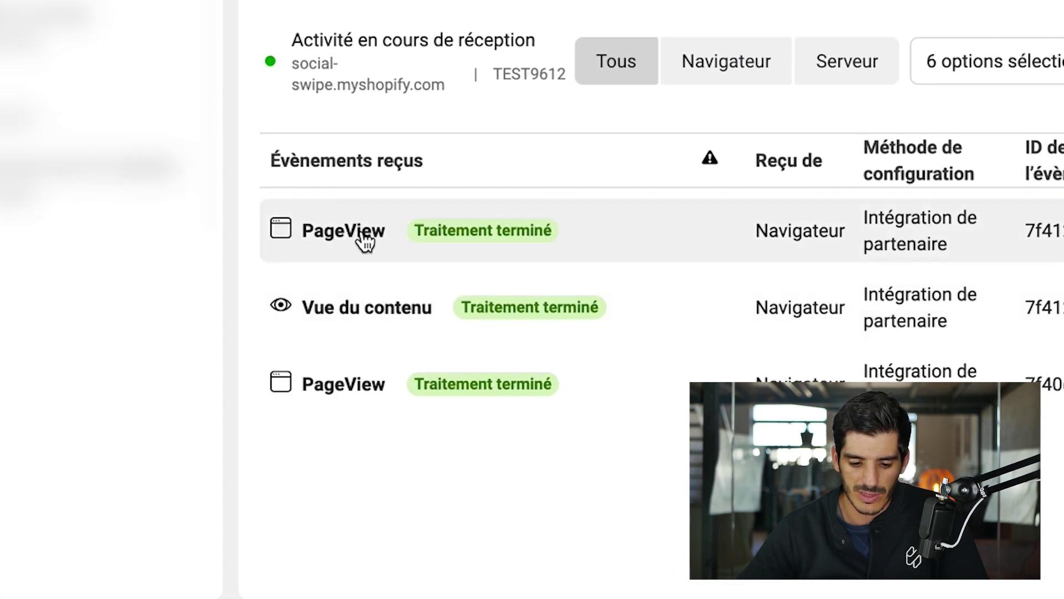
- Examine the product page's URL in the newest PageView test event and the parameters of the "Vue du contenu" event
{"action": "left_click", "coordinate": [365, 240]}
{"action": "left_click_drag", "start_coordinate": [393, 286], "coordinate": [869, 294]}
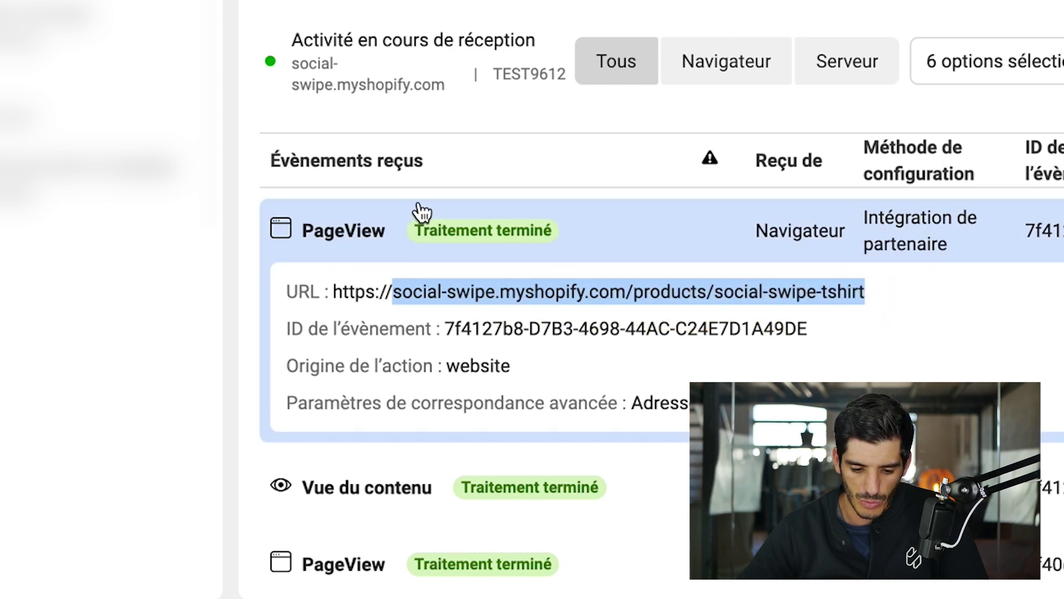
{"action": "left_click", "coordinate": [368, 231]}
{"action": "left_click", "coordinate": [377, 319]}
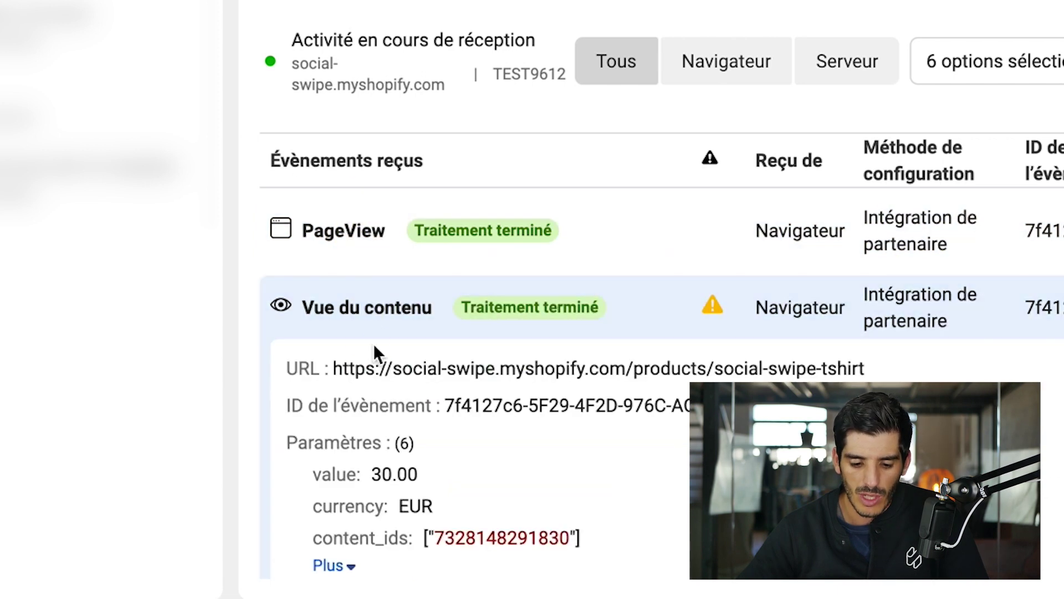
{"action": "scroll", "coordinate": [421, 298], "scroll_direction": "down", "scroll_amount": 4}
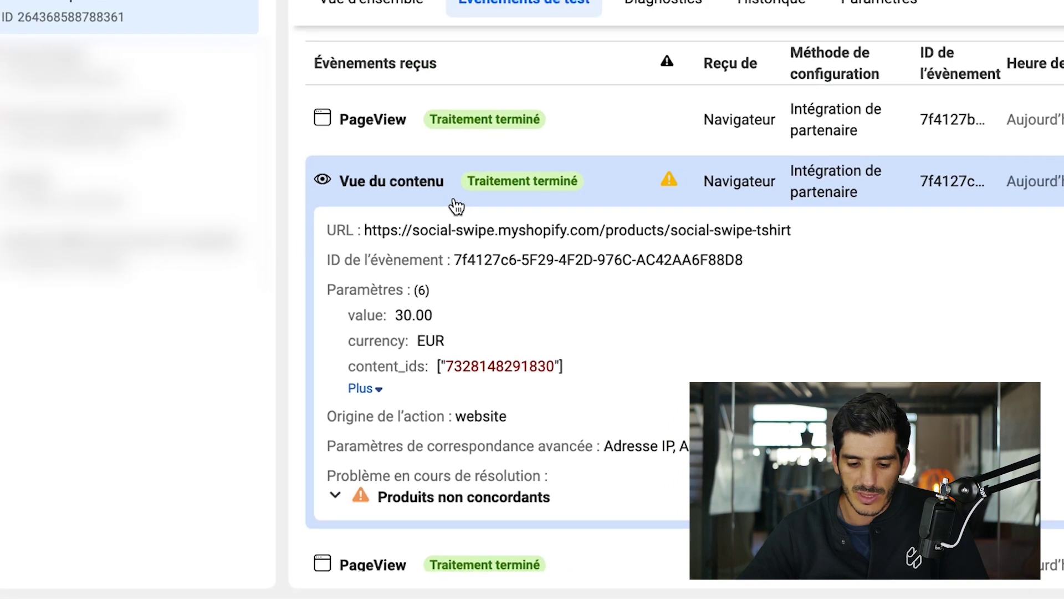
- Add the Social Swipe tshirt to the store cart and proceed to checkout to generate test events
{"action": "left_click", "coordinate": [438, 106]}
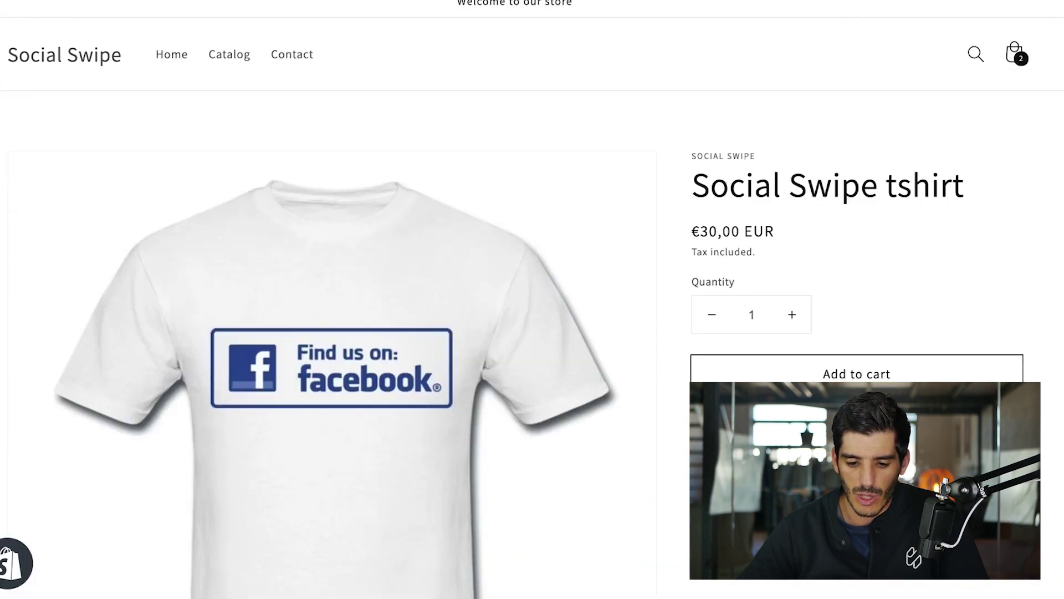
{"action": "left_click", "coordinate": [776, 375]}
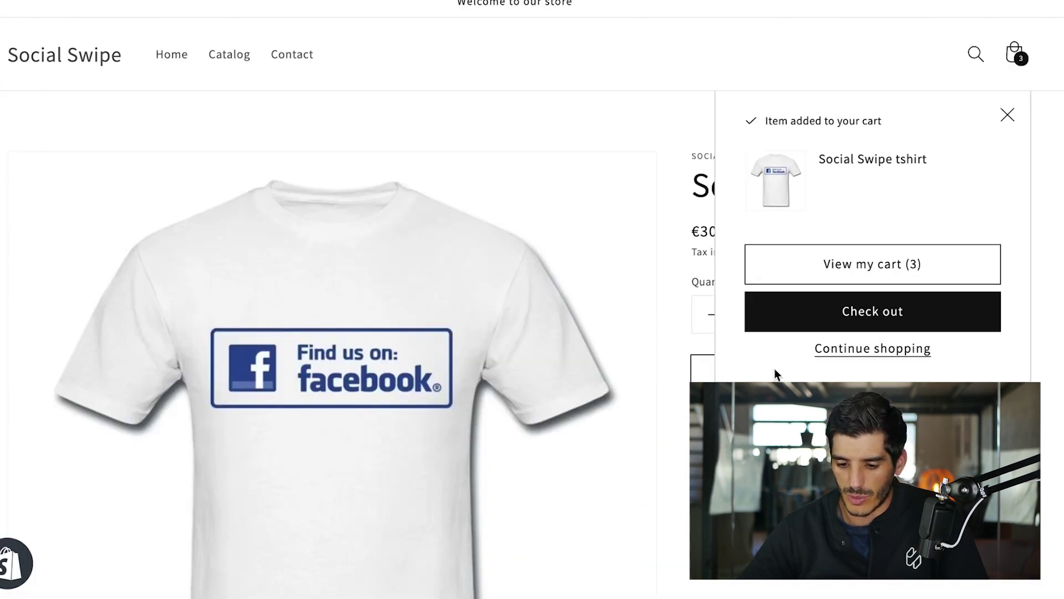
{"action": "left_click", "coordinate": [879, 323]}
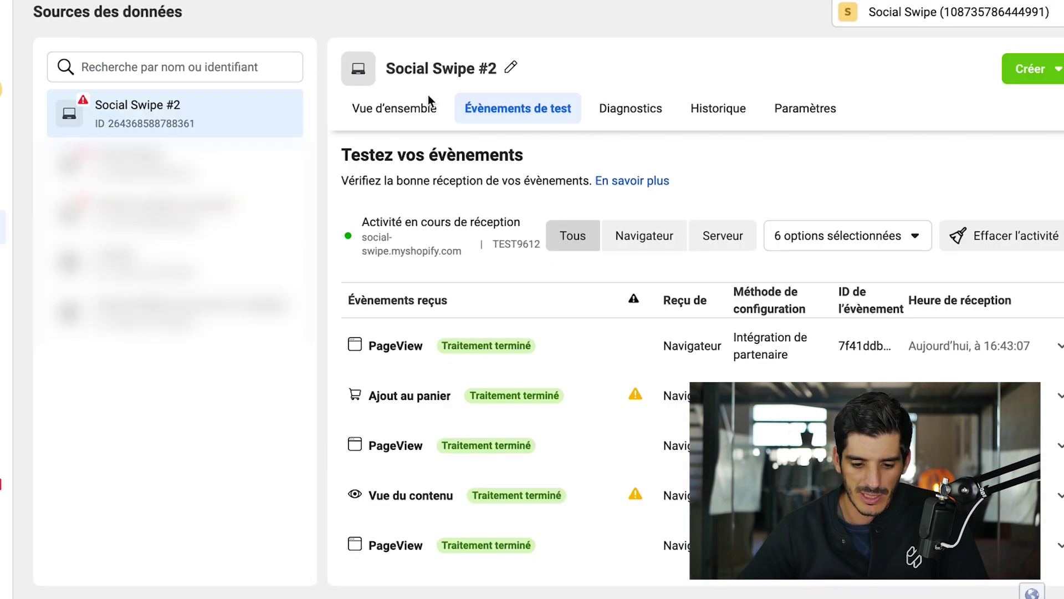
- Examine the details and parameters of the received "Ajout au panier" test event in Events Manager
{"action": "scroll", "coordinate": [434, 332], "scroll_direction": "down", "scroll_amount": 1}
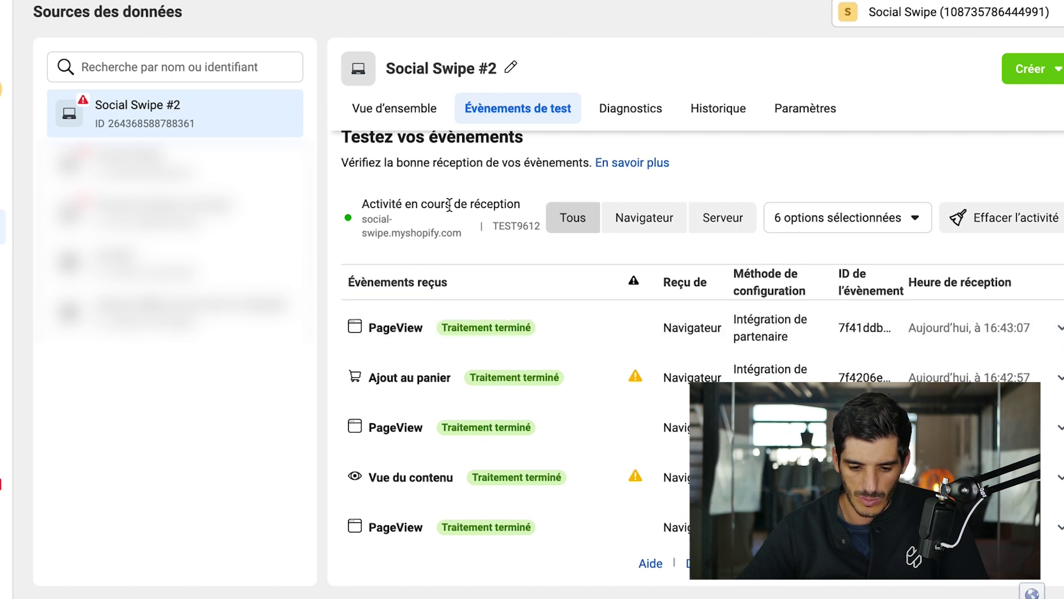
{"action": "left_click", "coordinate": [431, 388]}
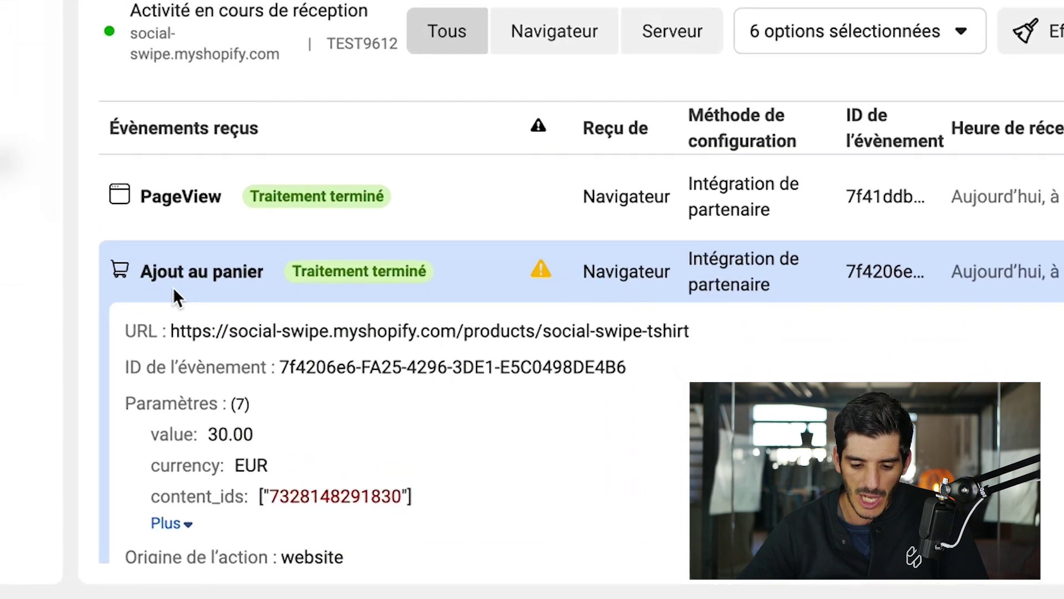
{"action": "scroll", "coordinate": [256, 430], "scroll_direction": "down", "scroll_amount": 2}
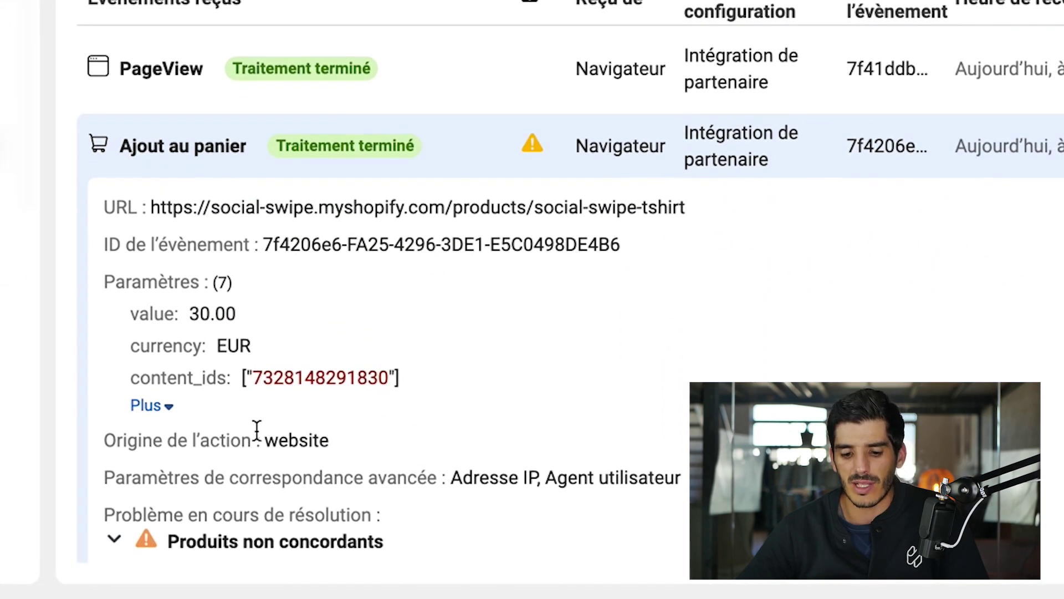
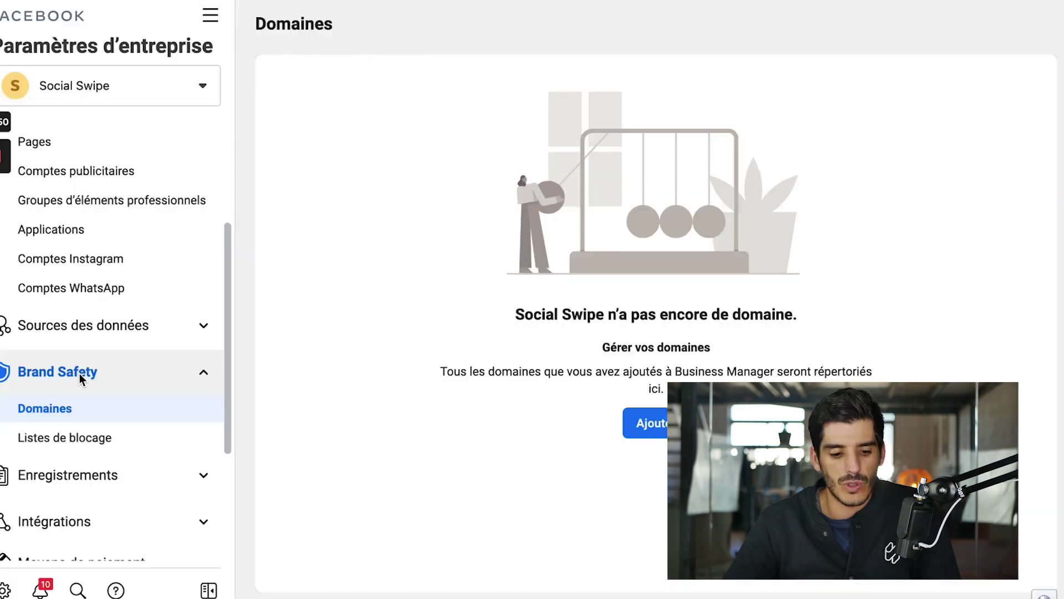
- Add social-swipe.myshopify.com to the business's Brand Safety domains and copy its HTML verification meta-tag
{"action": "left_click", "coordinate": [79, 372]}
{"action": "left_click", "coordinate": [130, 270]}
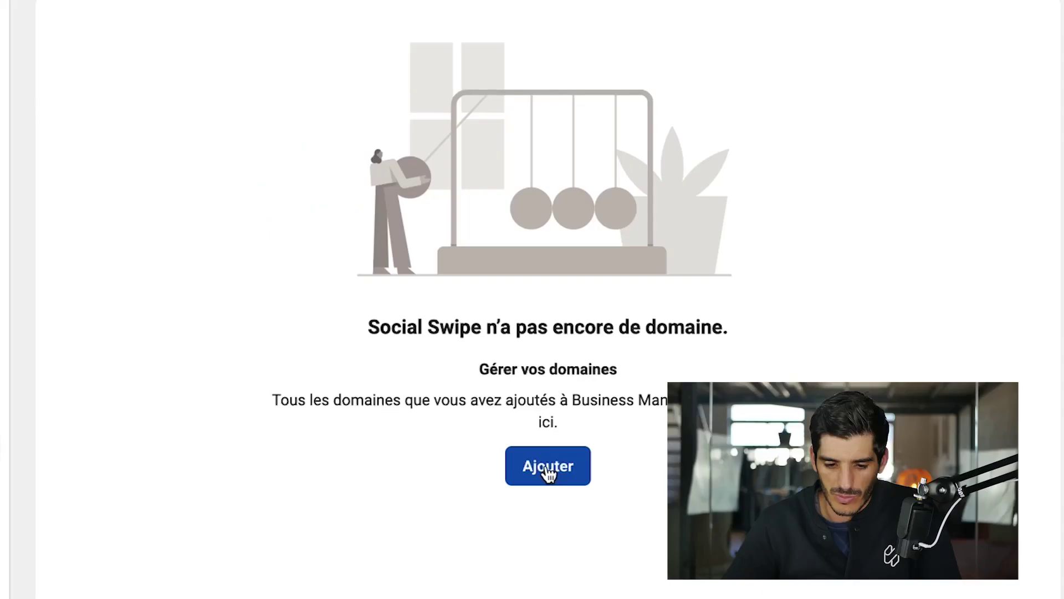
{"action": "left_click", "coordinate": [546, 466]}
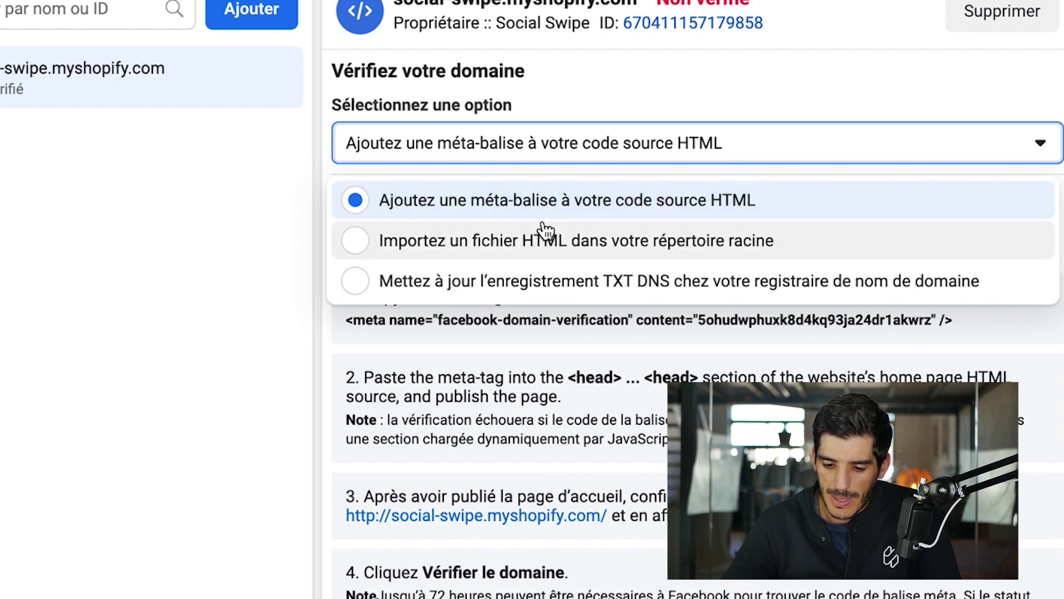
{"action": "left_click", "coordinate": [544, 405]}
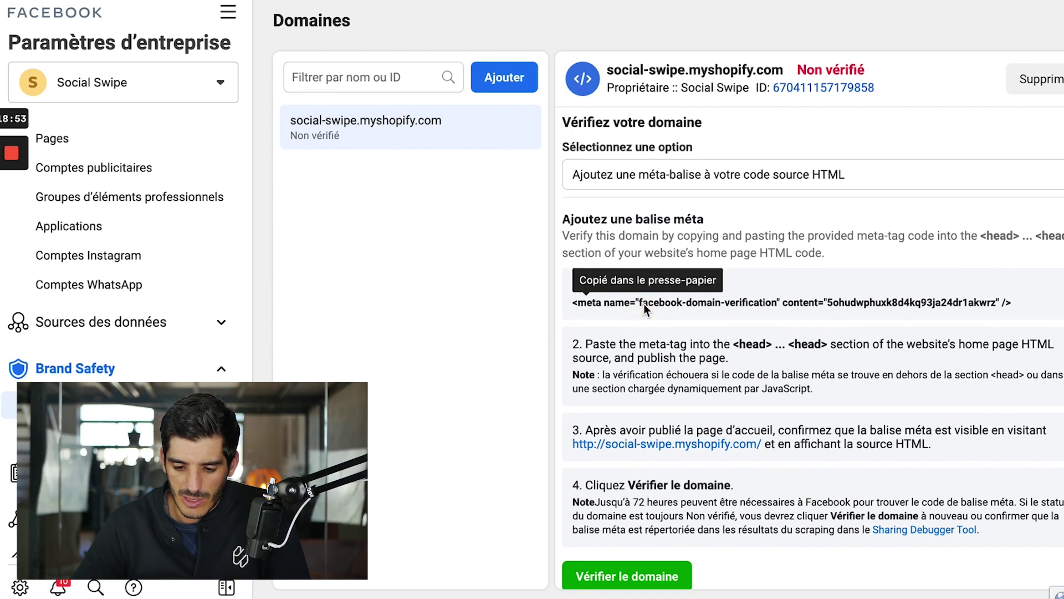
- Switch to the Shopify admin and open the code of the online store's current Dawn theme for editing
{"action": "key", "text": "ctrl+Tab"}
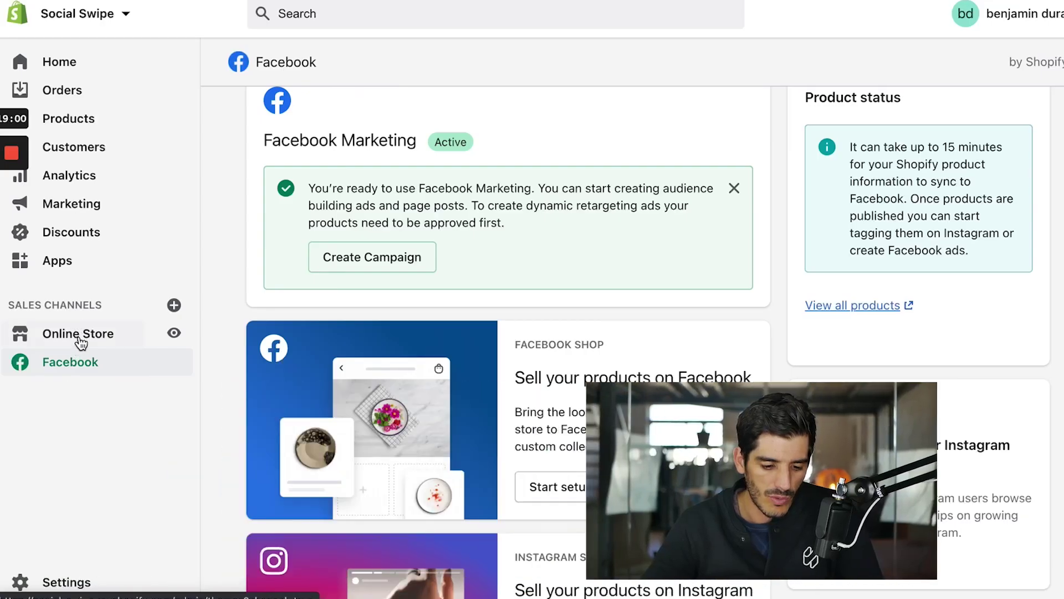
{"action": "left_click", "coordinate": [80, 336]}
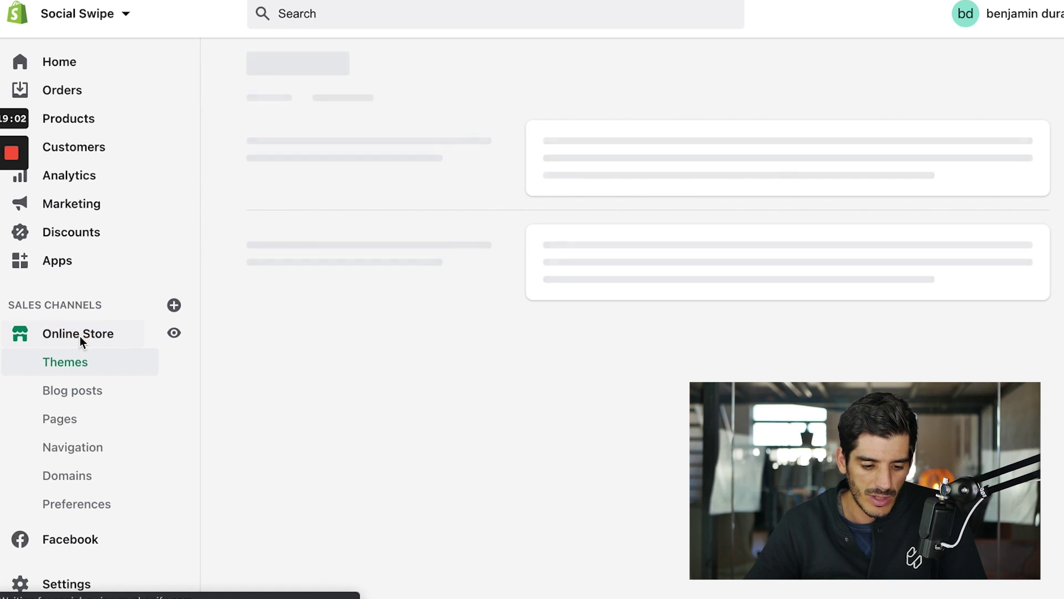
{"action": "left_click", "coordinate": [74, 364]}
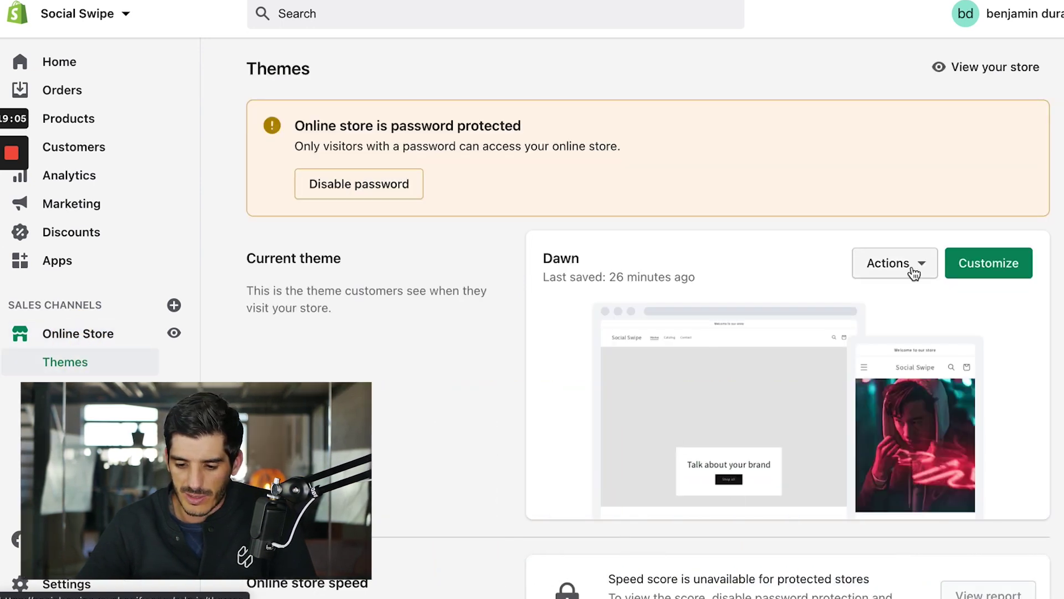
{"action": "left_click", "coordinate": [913, 271]}
{"action": "left_click", "coordinate": [848, 454]}
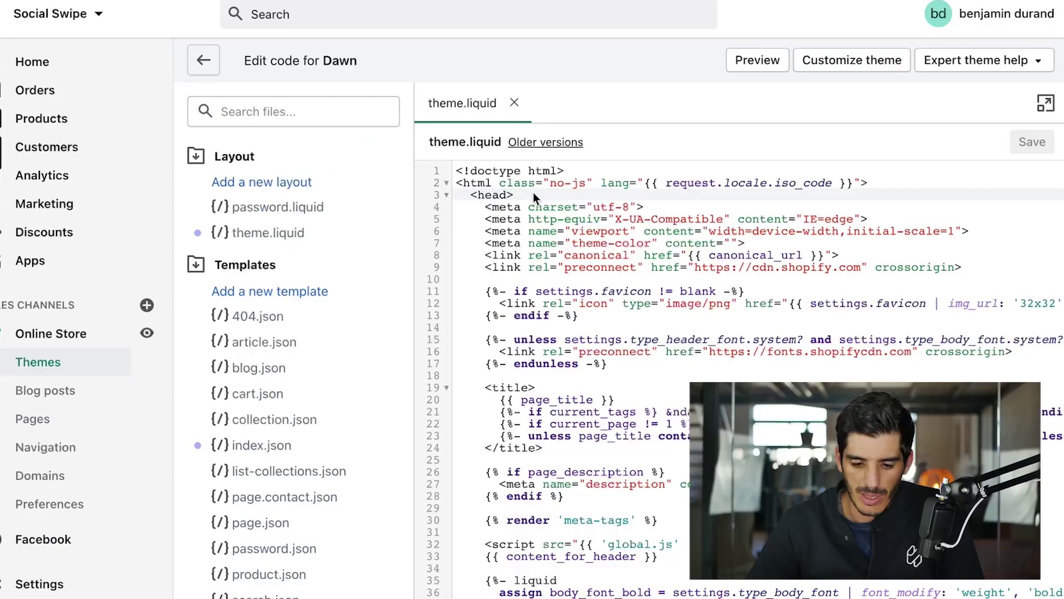
- Paste the copied facebook-domain-verification meta-tag on a new line directly below <head> in theme.liquid and save the file
{"action": "left_click", "coordinate": [478, 194]}
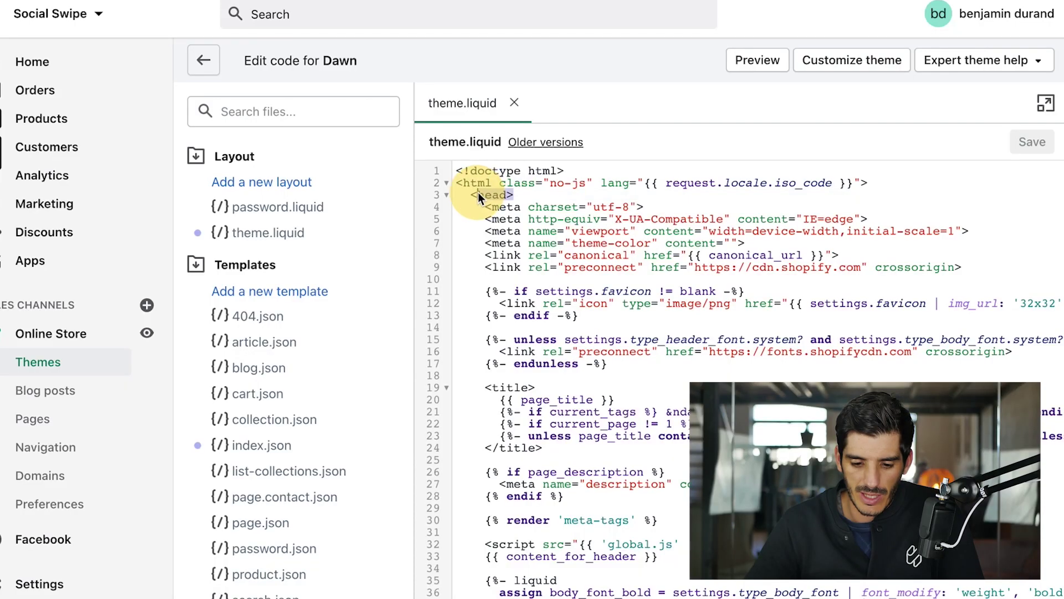
{"action": "left_click", "coordinate": [528, 193]}
{"action": "key", "text": "Return"}
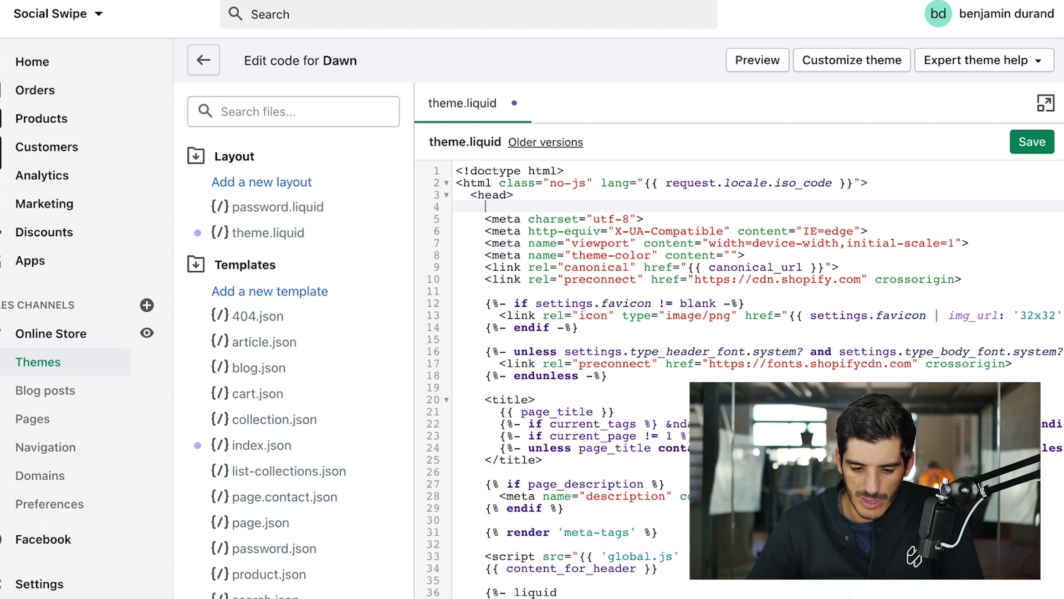
{"action": "key", "text": "ctrl+v"}
{"action": "left_click", "coordinate": [1032, 142]}
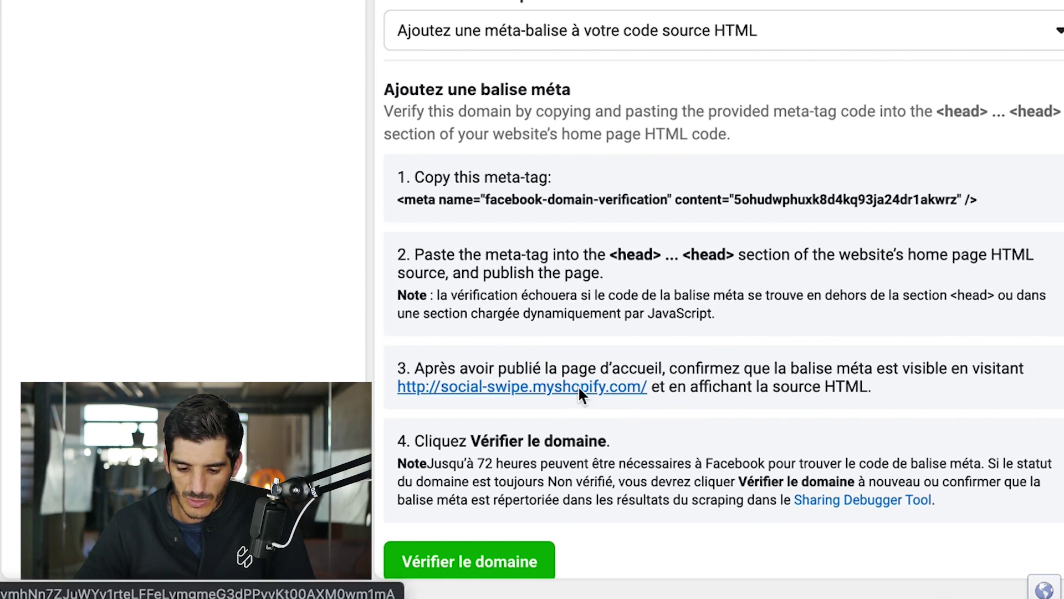
- Return to the Facebook business settings, open the store link in the instructions, and request verification of the social-swipe.myshopify.com domain
{"action": "left_click", "coordinate": [578, 386]}
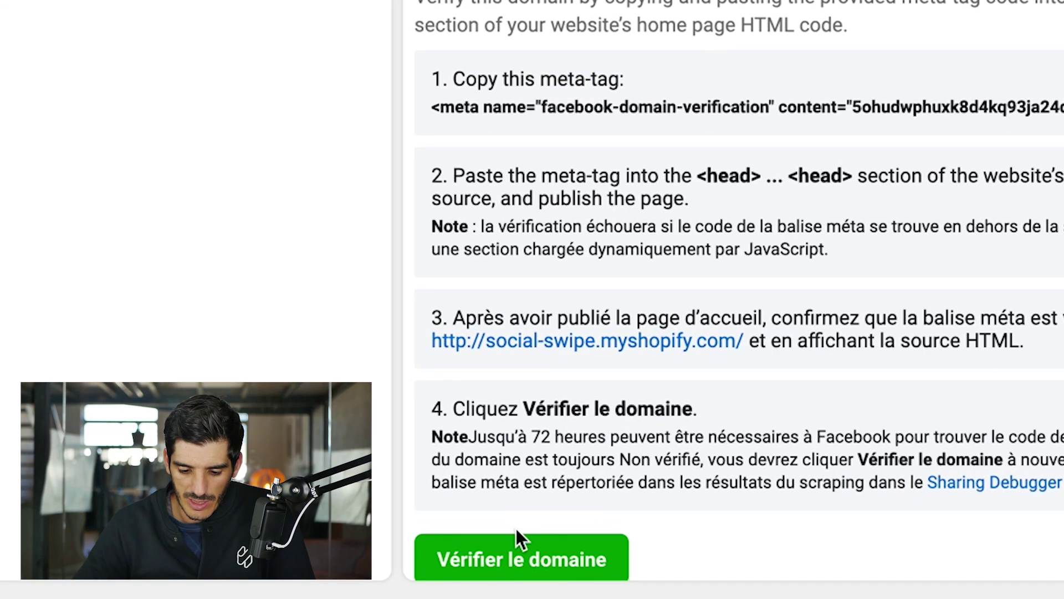
{"action": "left_click", "coordinate": [507, 559]}
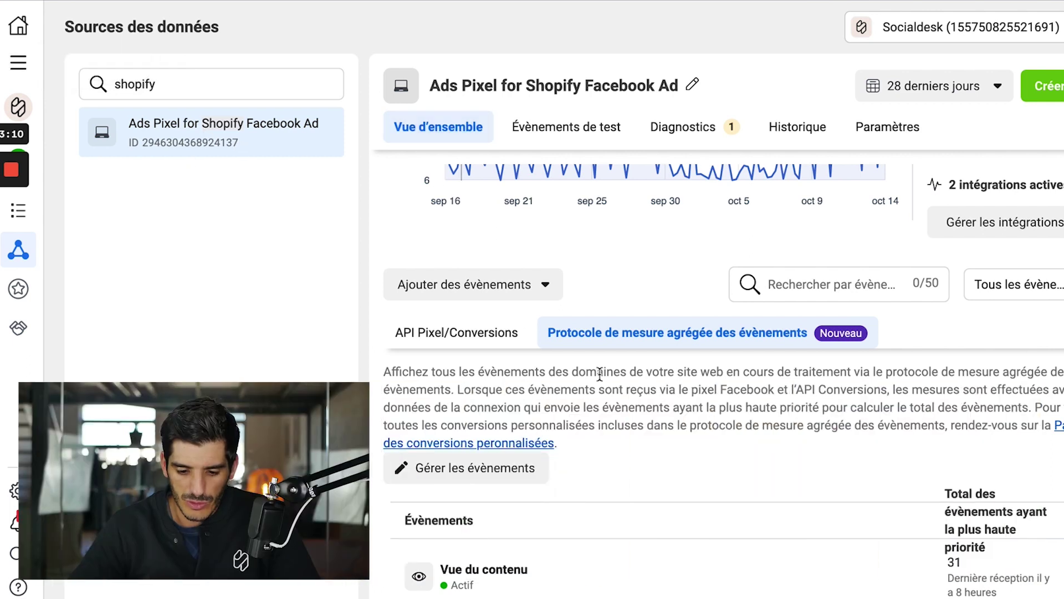
- Compare the Shopify ads pixel's events received through API Pixel/Conversions with those under the aggregated event measurement protocol
{"action": "scroll", "coordinate": [599, 375], "scroll_direction": "up", "scroll_amount": 1}
{"action": "left_click", "coordinate": [488, 399]}
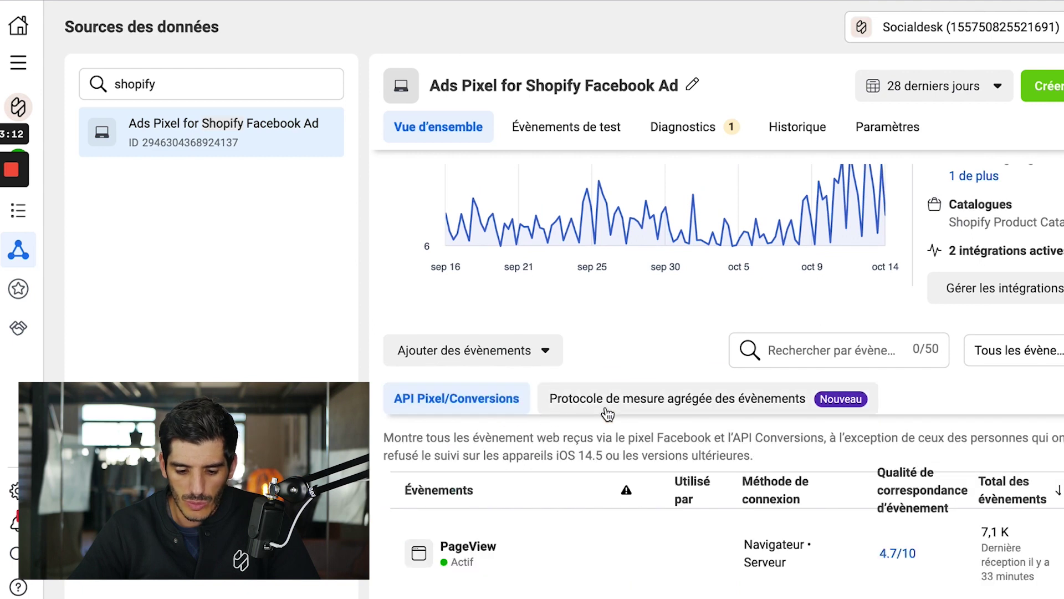
{"action": "scroll", "coordinate": [606, 412], "scroll_direction": "down", "scroll_amount": 1}
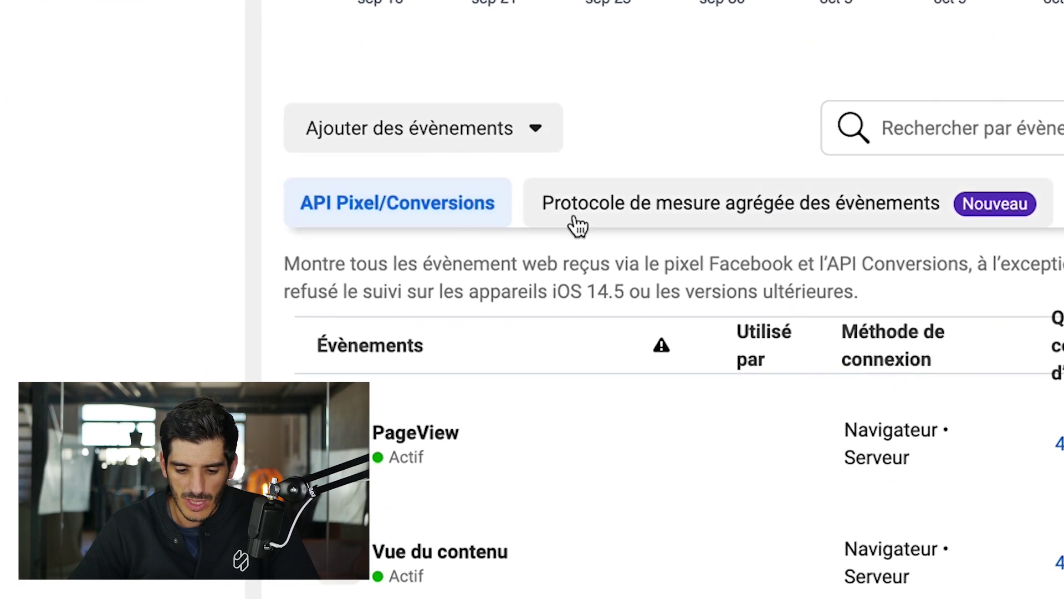
{"action": "left_click", "coordinate": [636, 219]}
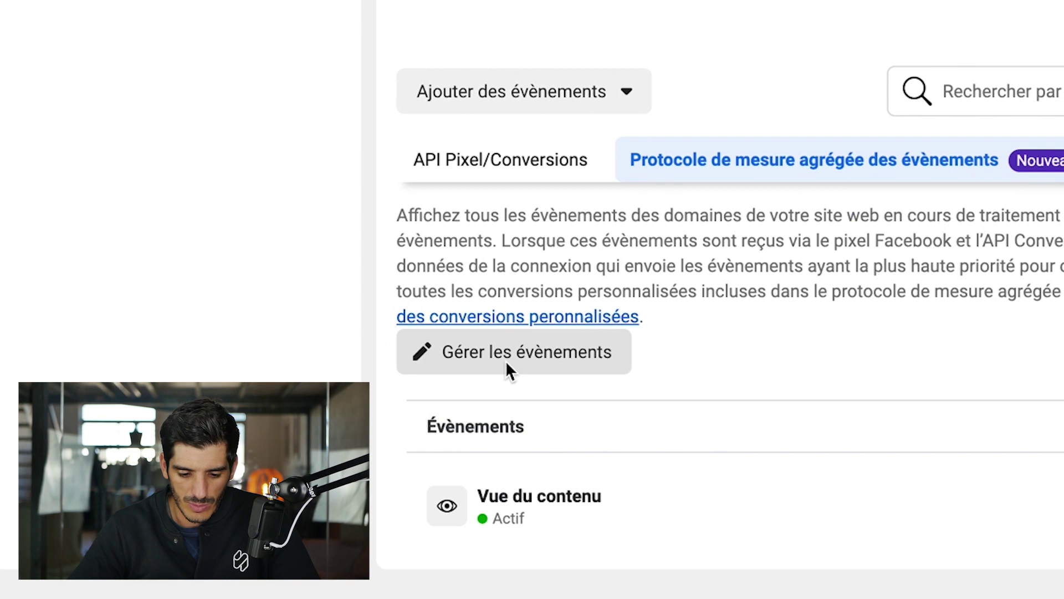
- Open the web event configuration of the verified domain socialdesk.fr for editing
{"action": "left_click", "coordinate": [506, 363]}
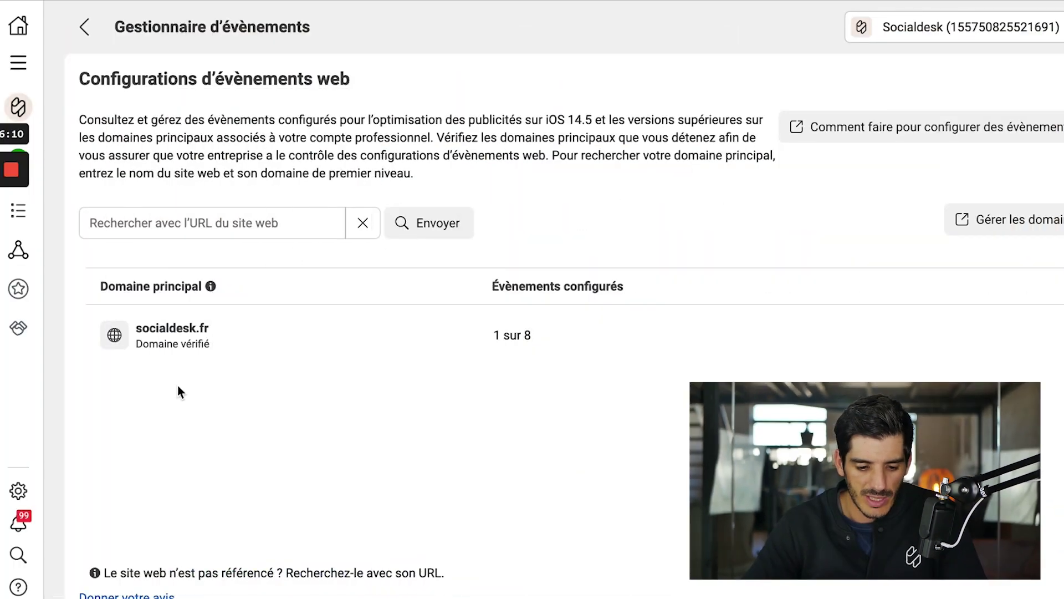
{"action": "left_click", "coordinate": [328, 355]}
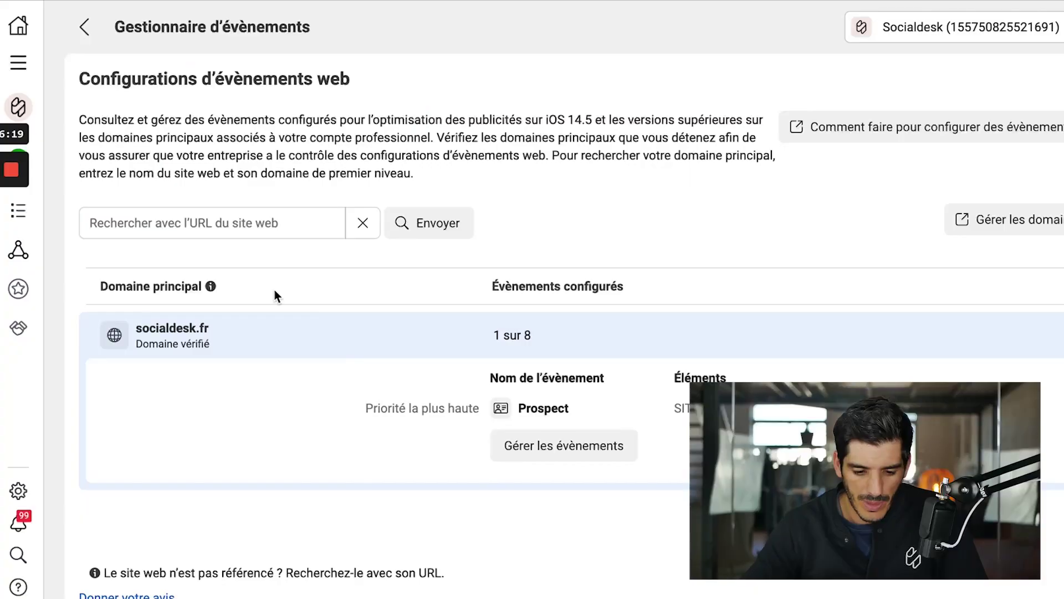
{"action": "left_click", "coordinate": [564, 455]}
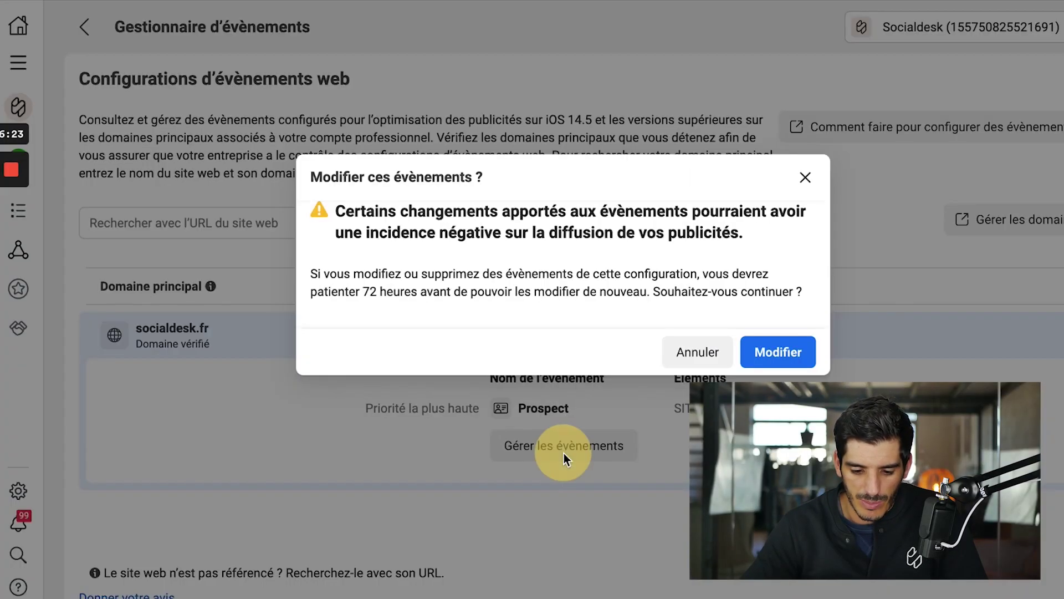
{"action": "left_click", "coordinate": [781, 354]}
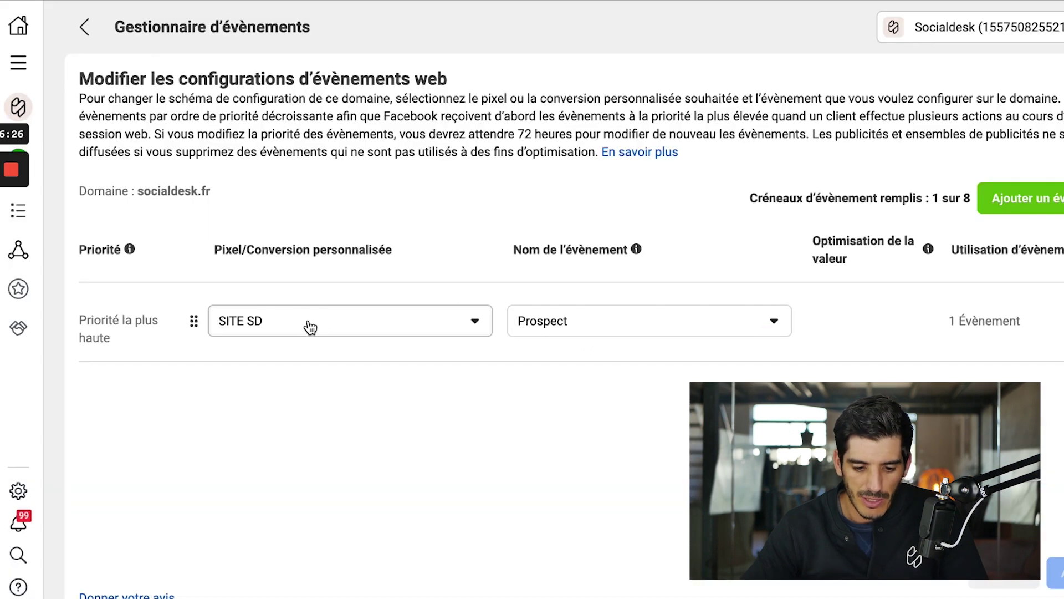
- Set the highest-priority event of socialdesk.fr to the Social Swipe pixel's "Ajout au panier" event
{"action": "left_click", "coordinate": [308, 321]}
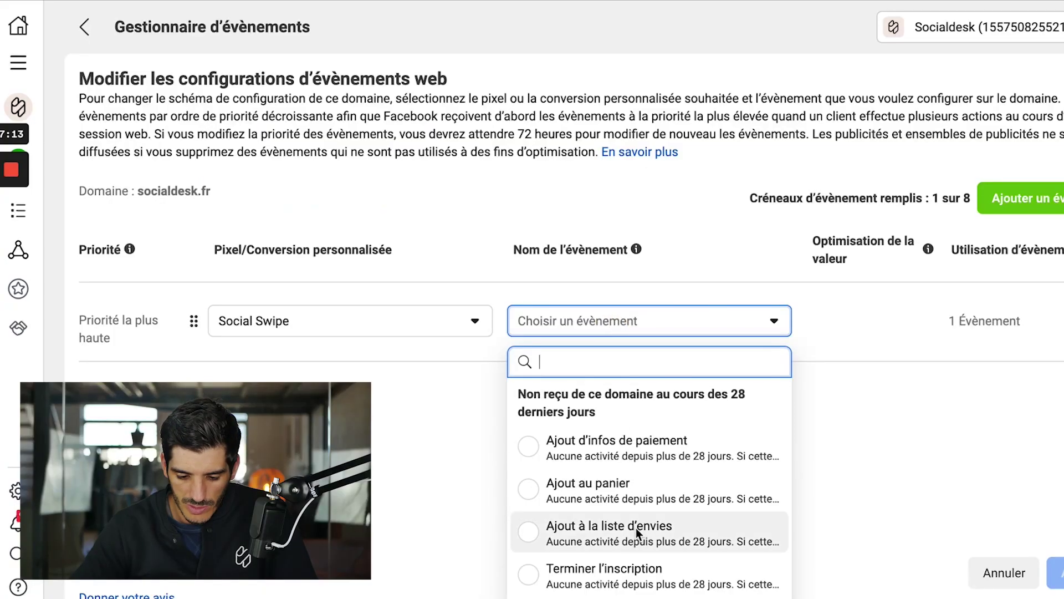
{"action": "scroll", "coordinate": [637, 527], "scroll_direction": "down", "scroll_amount": 3}
{"action": "left_click", "coordinate": [600, 424]}
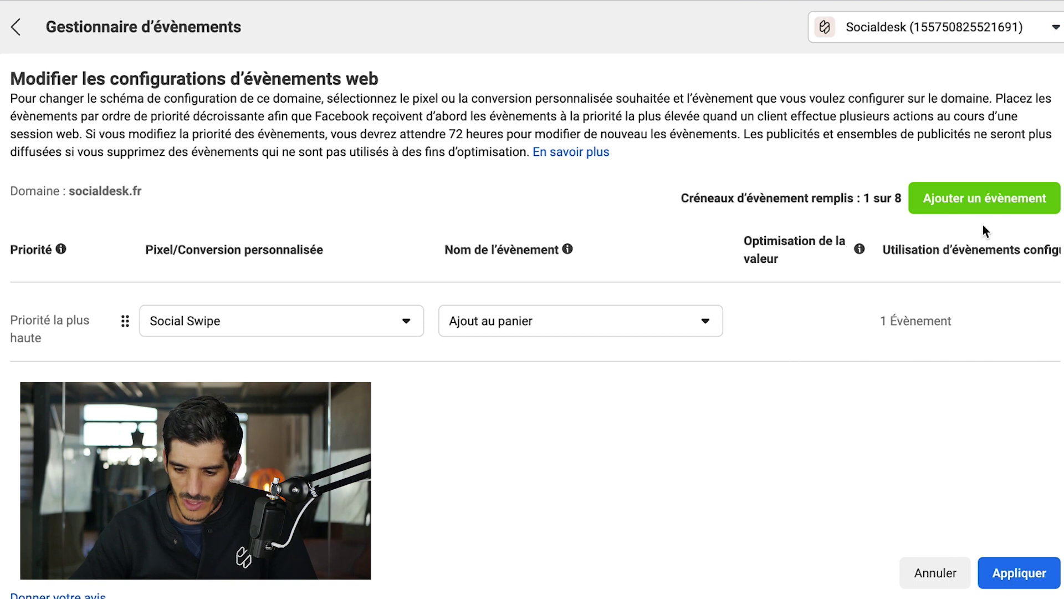
- Add a second event for socialdesk.fr using the Social Swipe pixel and the "Achat" event
{"action": "left_click", "coordinate": [998, 205]}
{"action": "left_click", "coordinate": [365, 376]}
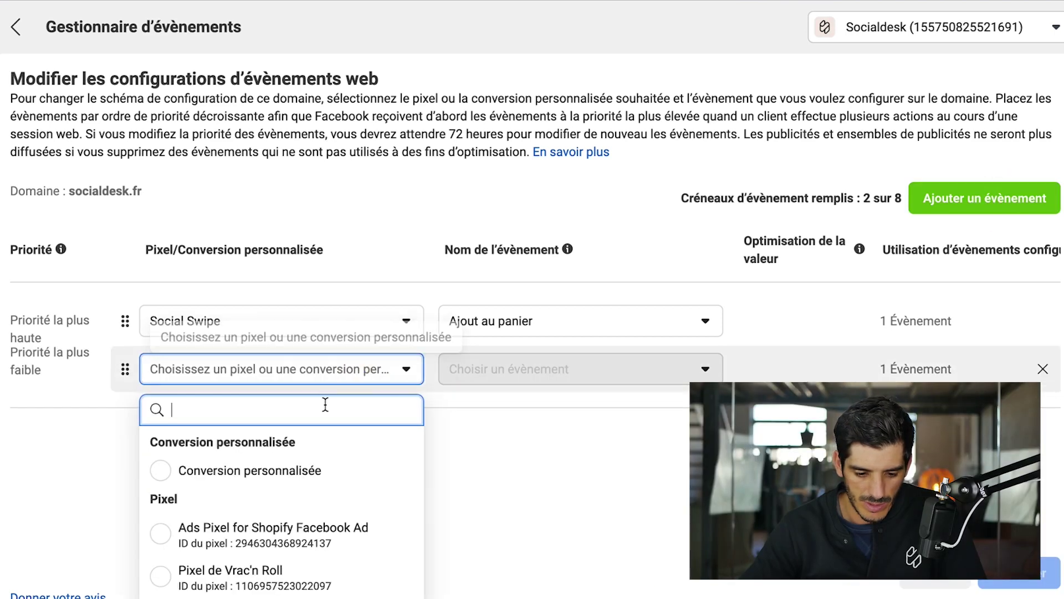
{"action": "type", "text": "socia"}
{"action": "left_click", "coordinate": [277, 475]}
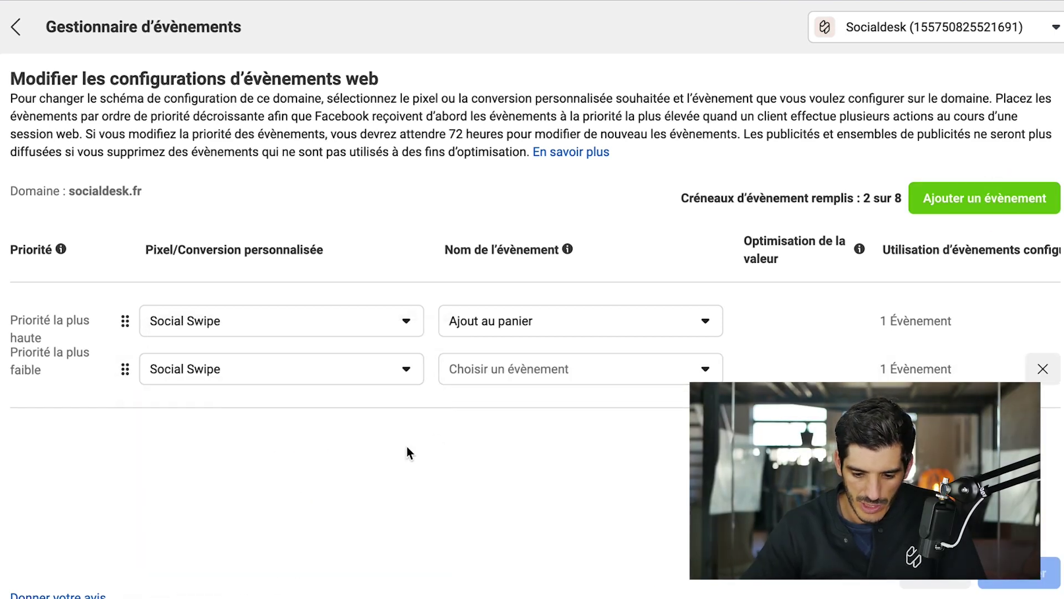
{"action": "left_click", "coordinate": [538, 381]}
{"action": "scroll", "coordinate": [583, 576], "scroll_direction": "down", "scroll_amount": 3}
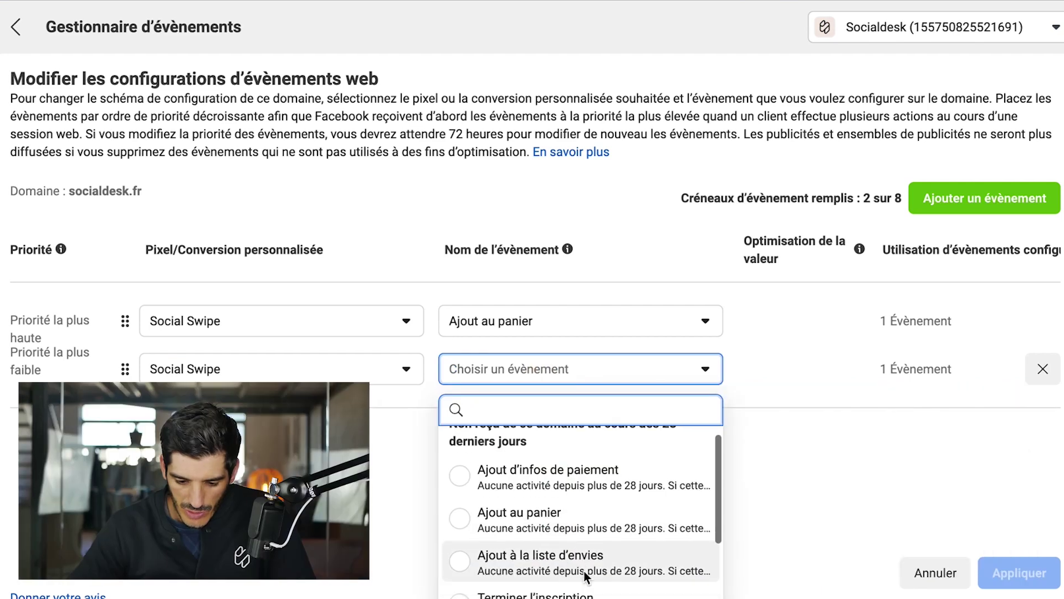
{"action": "scroll", "coordinate": [585, 577], "scroll_direction": "down", "scroll_amount": 3}
{"action": "left_click", "coordinate": [709, 499]}
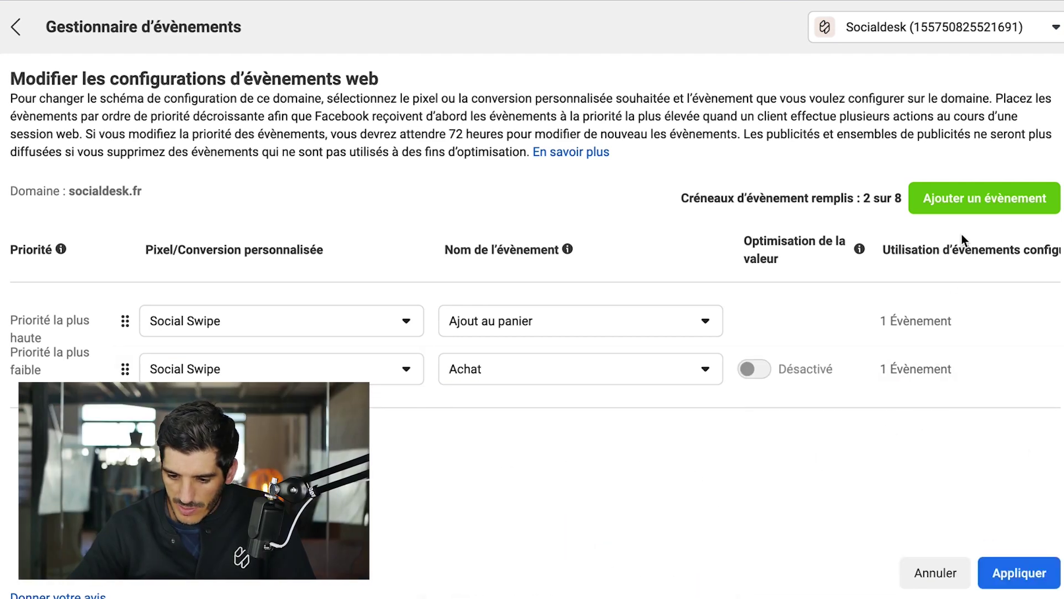
- Add a third event for the domain using the Social Swipe pixel and the "Paiement initié" event
{"action": "left_click", "coordinate": [983, 199]}
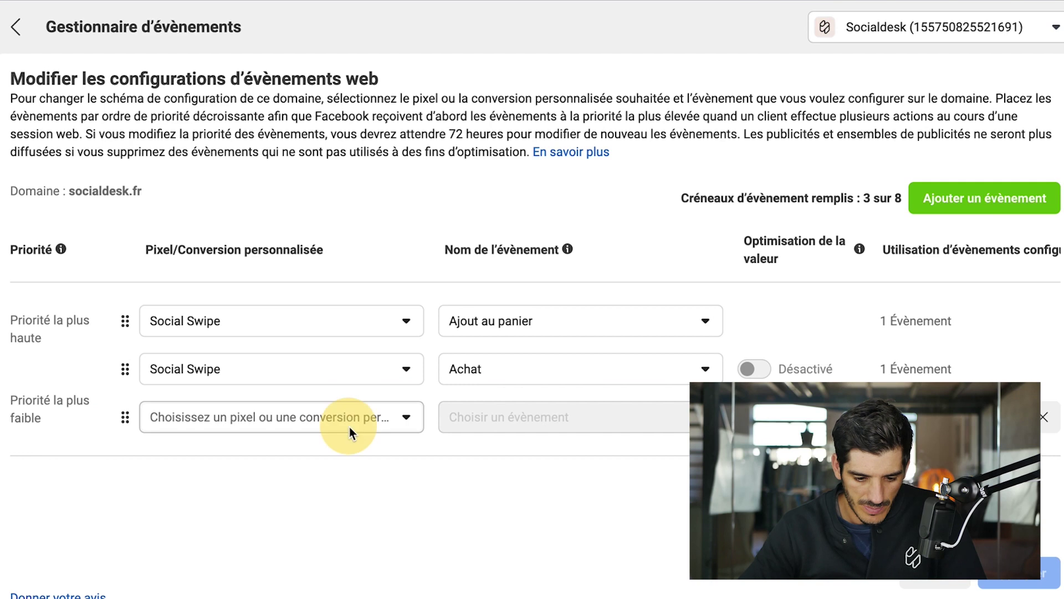
{"action": "left_click", "coordinate": [349, 431]}
{"action": "left_click", "coordinate": [498, 418]}
{"action": "scroll", "coordinate": [562, 222], "scroll_direction": "down", "scroll_amount": 2}
{"action": "left_click", "coordinate": [562, 220]}
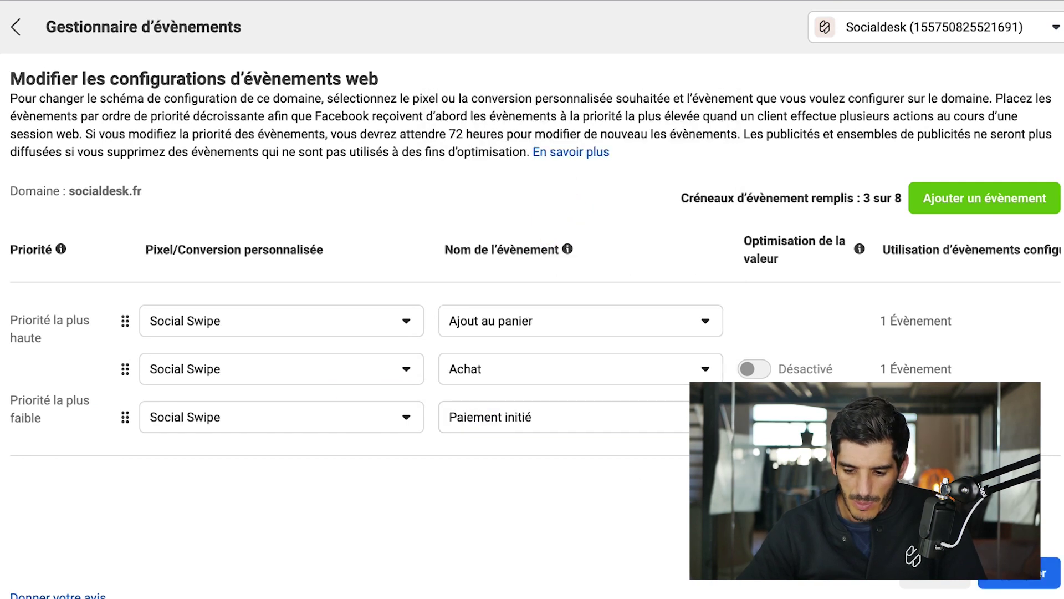
- Add a fourth event using the Social Swipe pixel and "Vue du contenu", and submit the domain's event configuration
{"action": "left_click", "coordinate": [979, 200]}
{"action": "left_click", "coordinate": [217, 464]}
{"action": "left_click", "coordinate": [266, 371]}
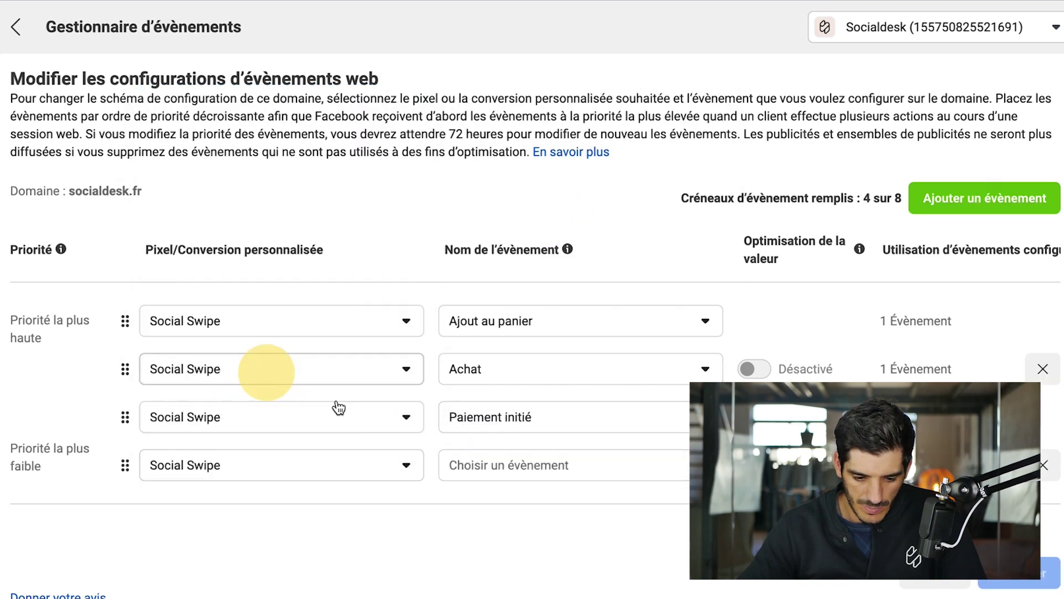
{"action": "left_click", "coordinate": [511, 467]}
{"action": "left_click", "coordinate": [547, 185]}
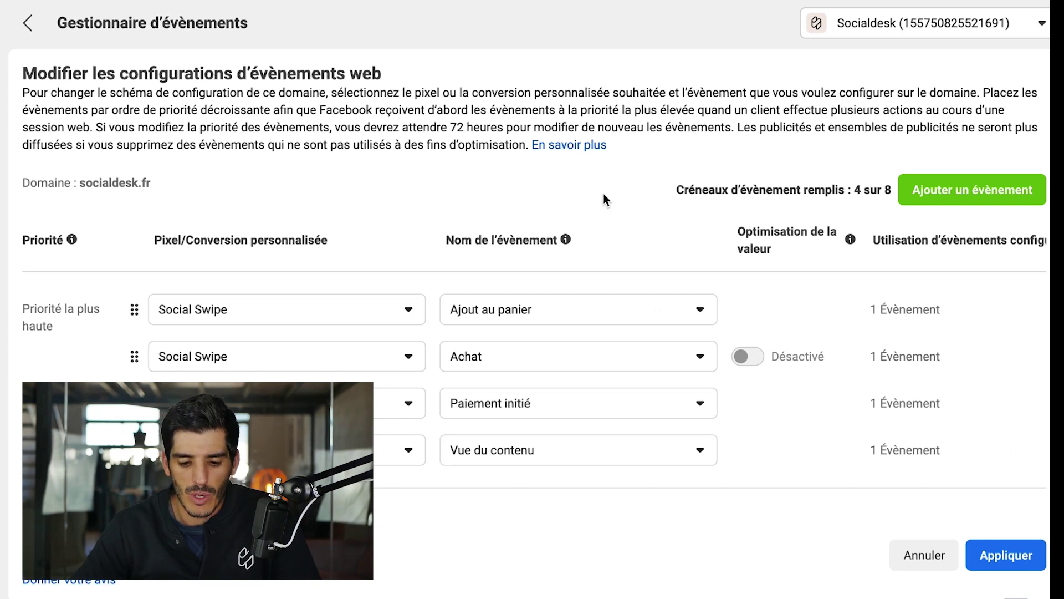
{"action": "left_click", "coordinate": [1004, 559]}
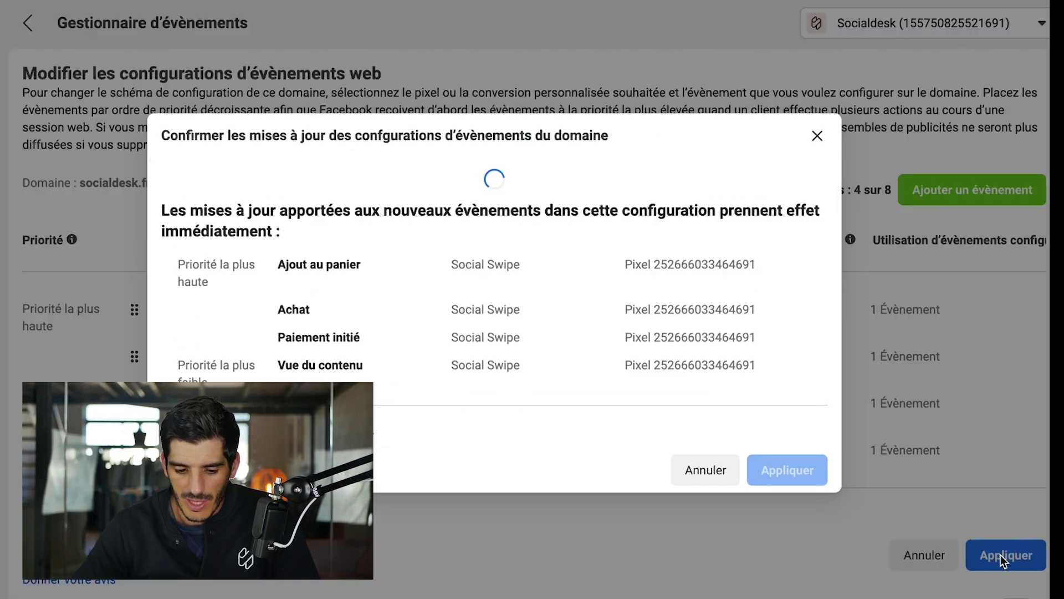